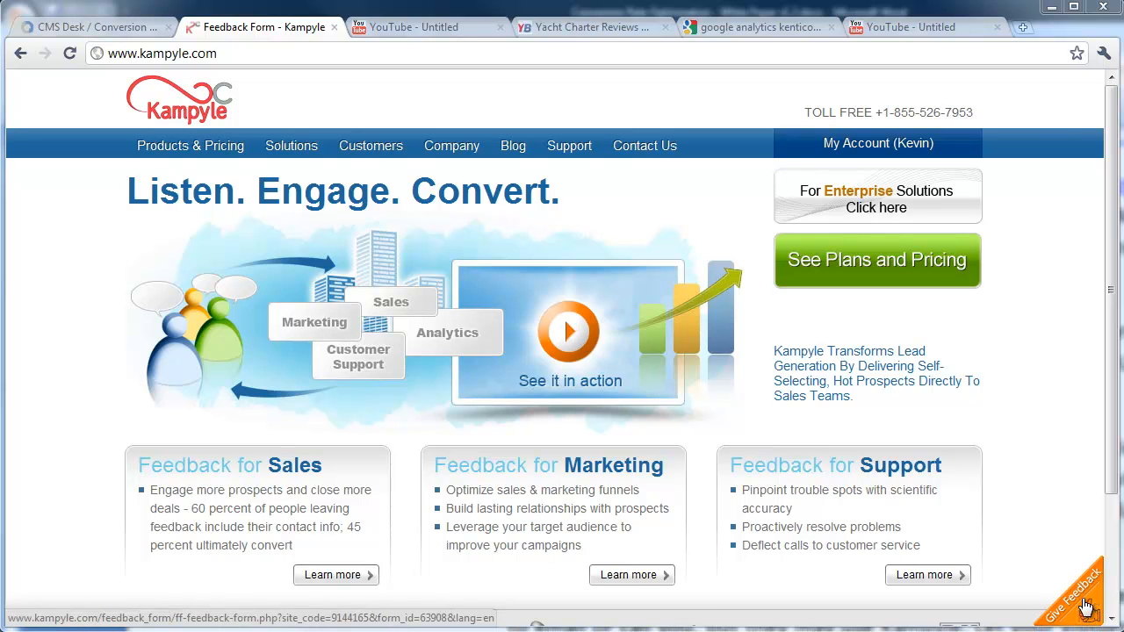
Try Kampyle's Give Feedback popup with a smiley rating, then load the Products & Pricing page
left_click(1086, 606)
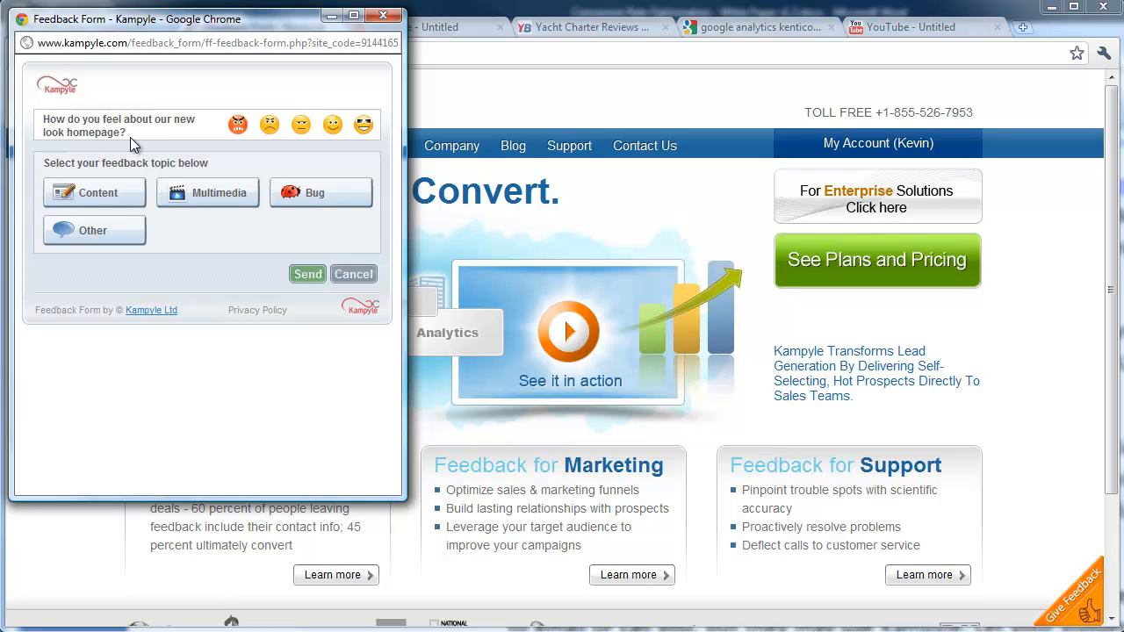
left_click(323, 129)
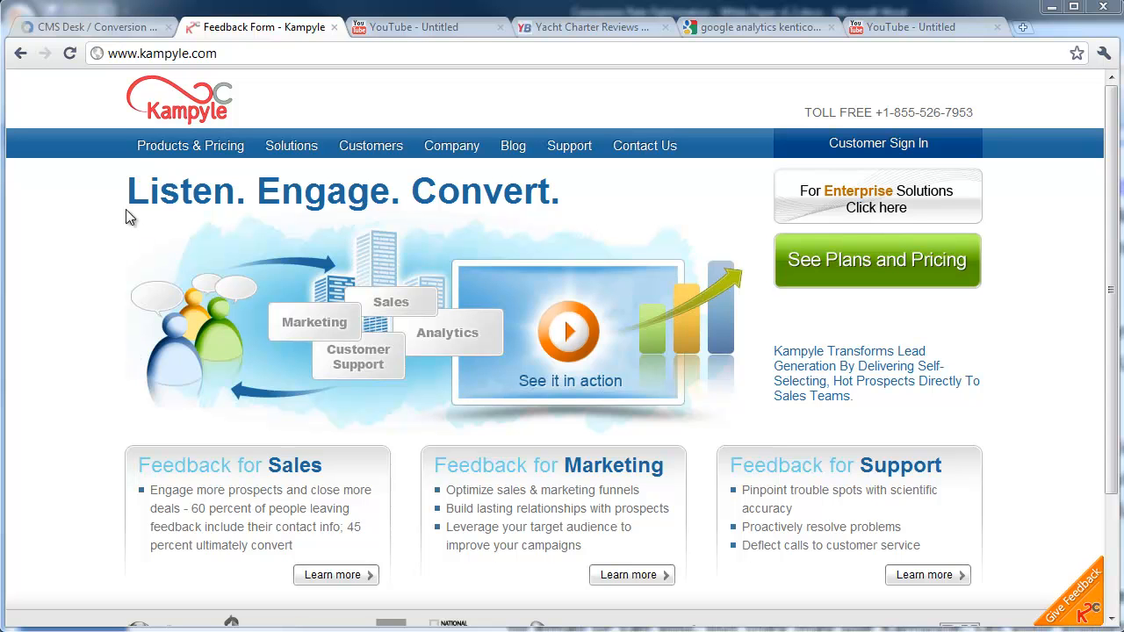
mouse_move(145, 151)
left_click(186, 151)
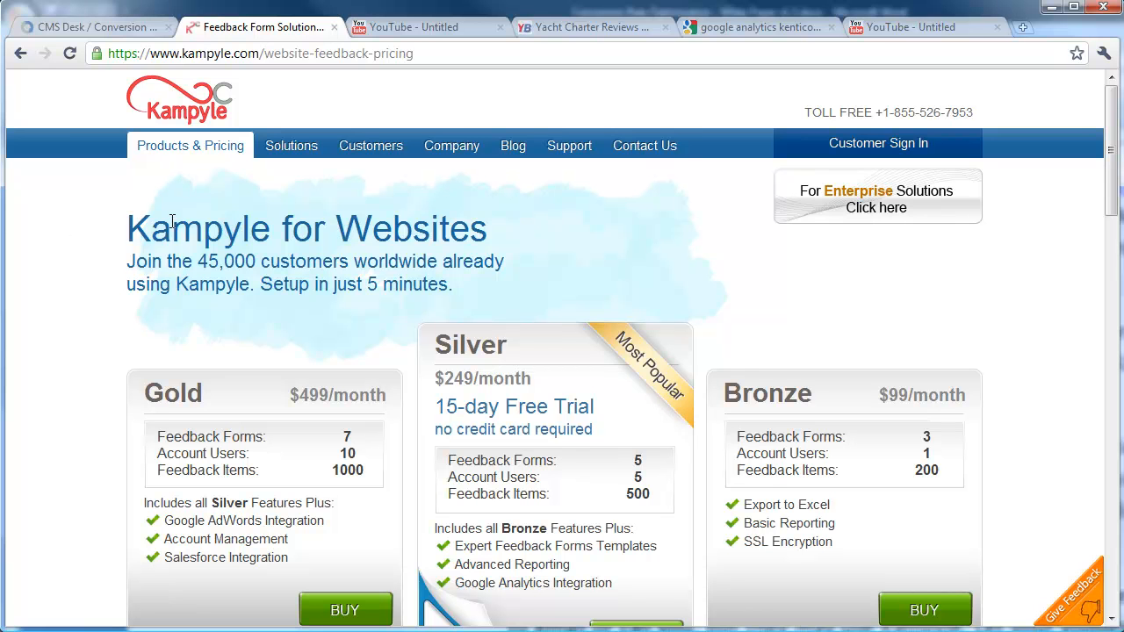
Scroll to the pricing footer's free package note and follow its 'free' sign-up link
left_click_drag(1111, 150, 1111, 548)
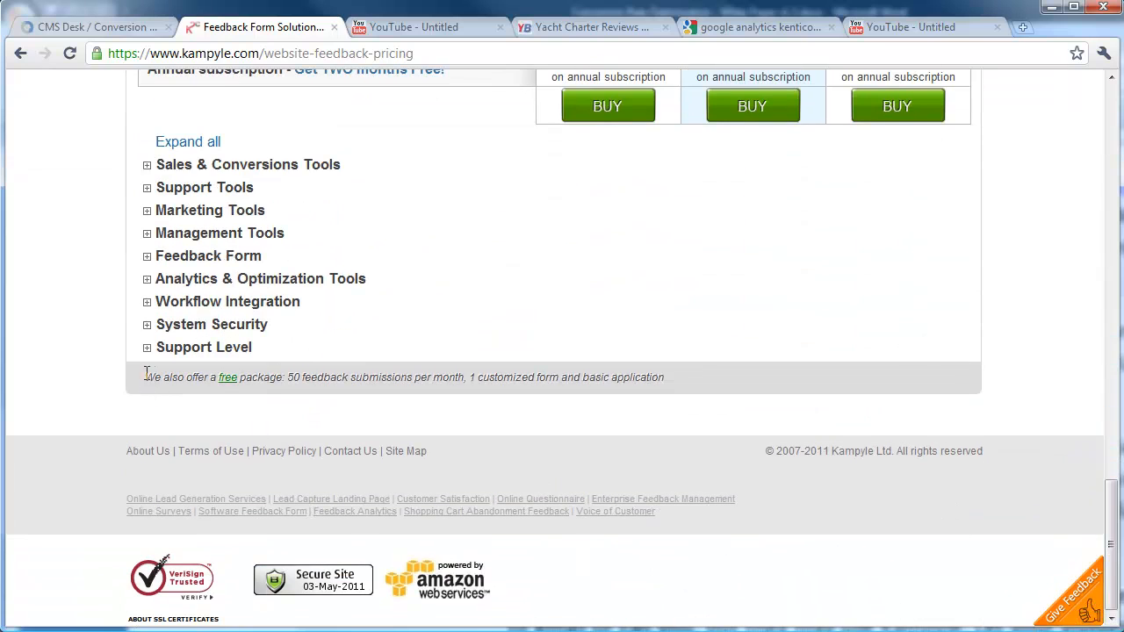
left_click_drag(147, 374, 463, 374)
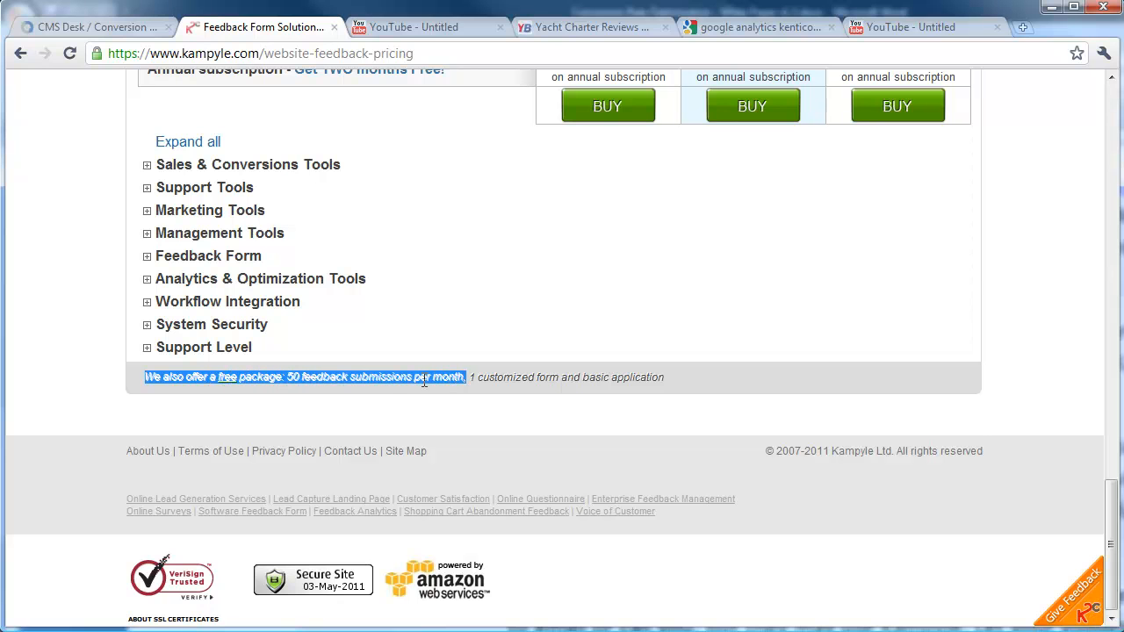
left_click(244, 423)
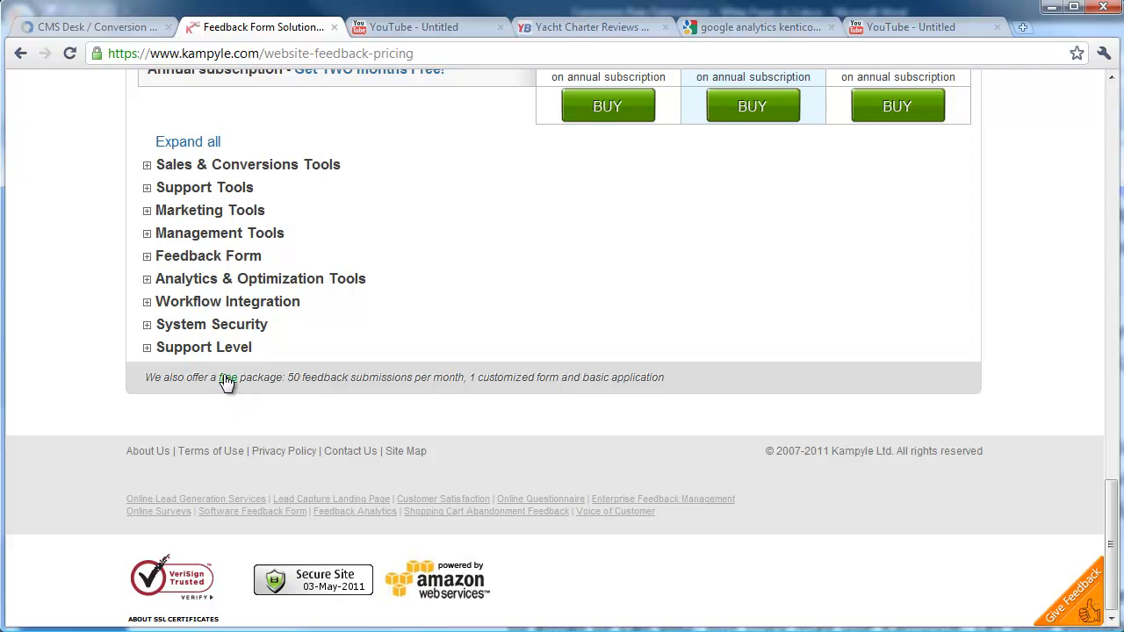
left_click(226, 379)
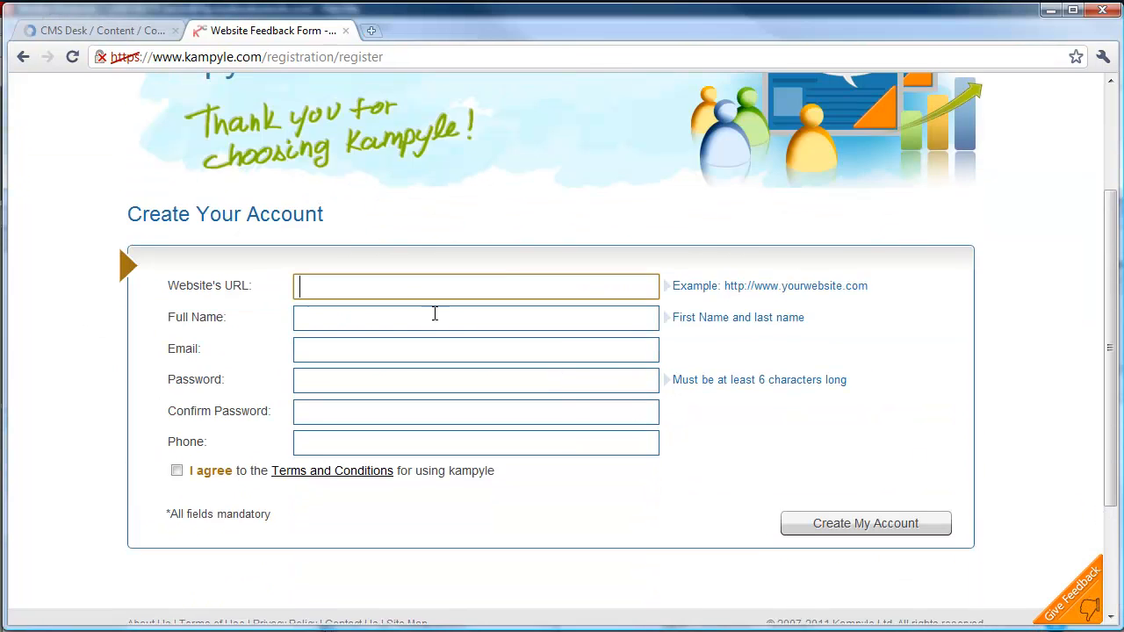
Enter the saved conversion-rate-services.com website address, the user's full name and company e-mail
left_click(414, 289)
key("Down")
key("Tab")
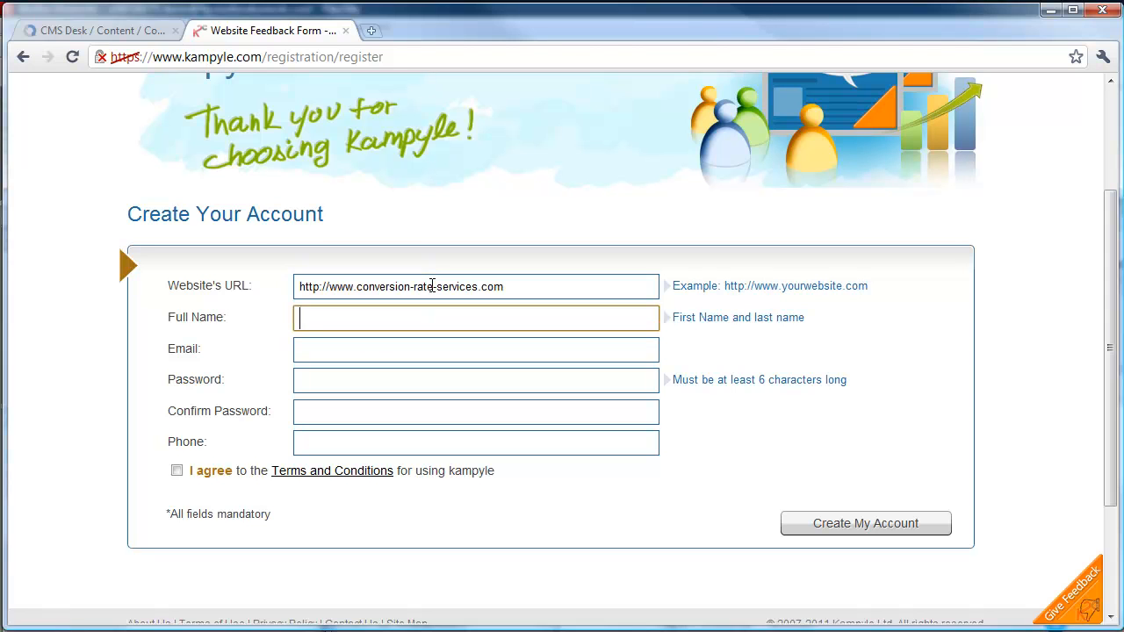
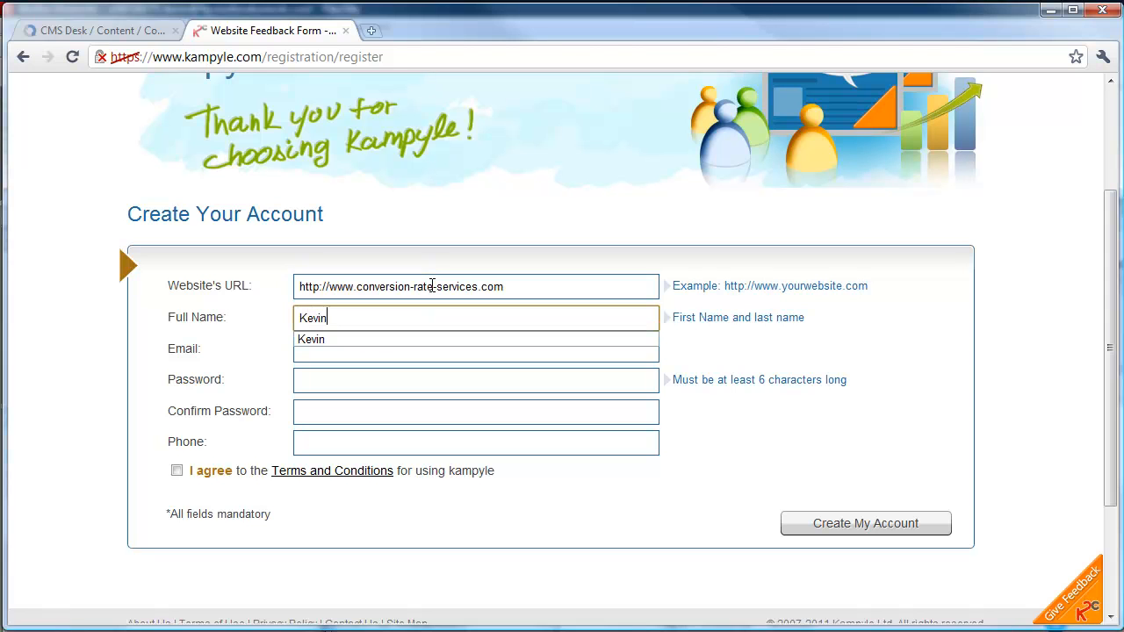
key("Tab")
type("kevin")
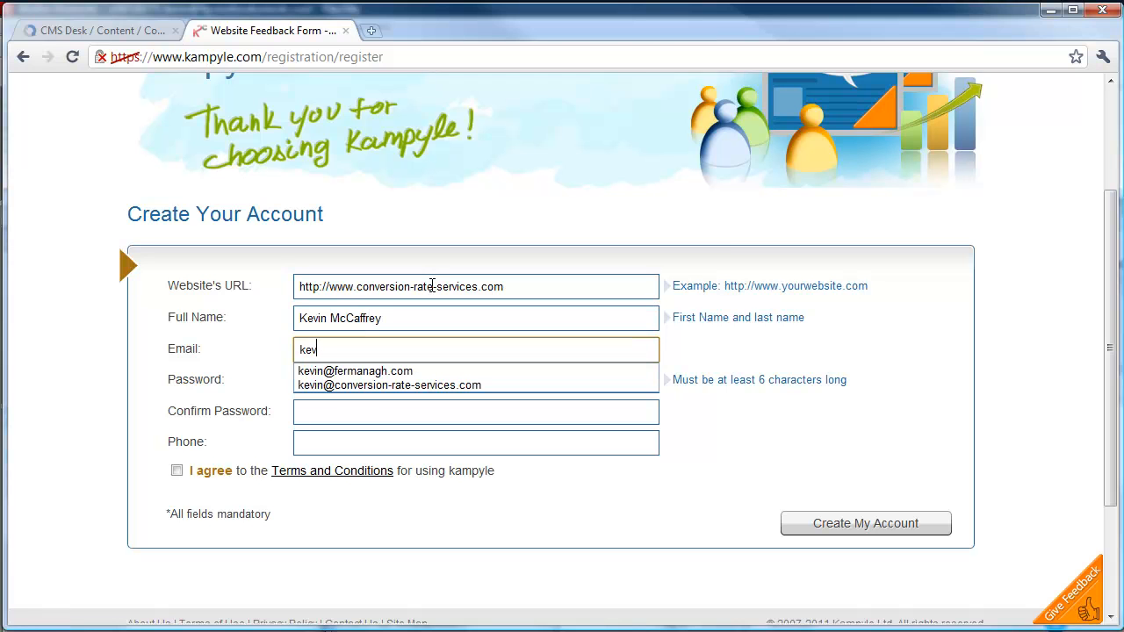
key("Down")
key("Down")
key("Return")
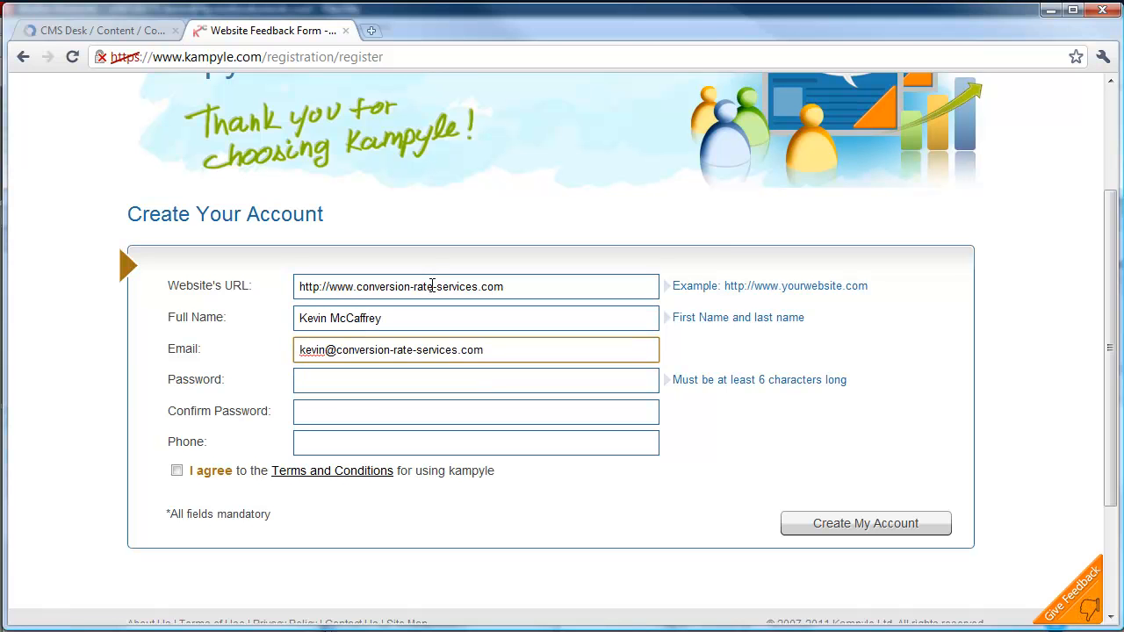
Enter and confirm the account password, add the saved phone number, agree to terms and create the account
key("Tab")
type("****")
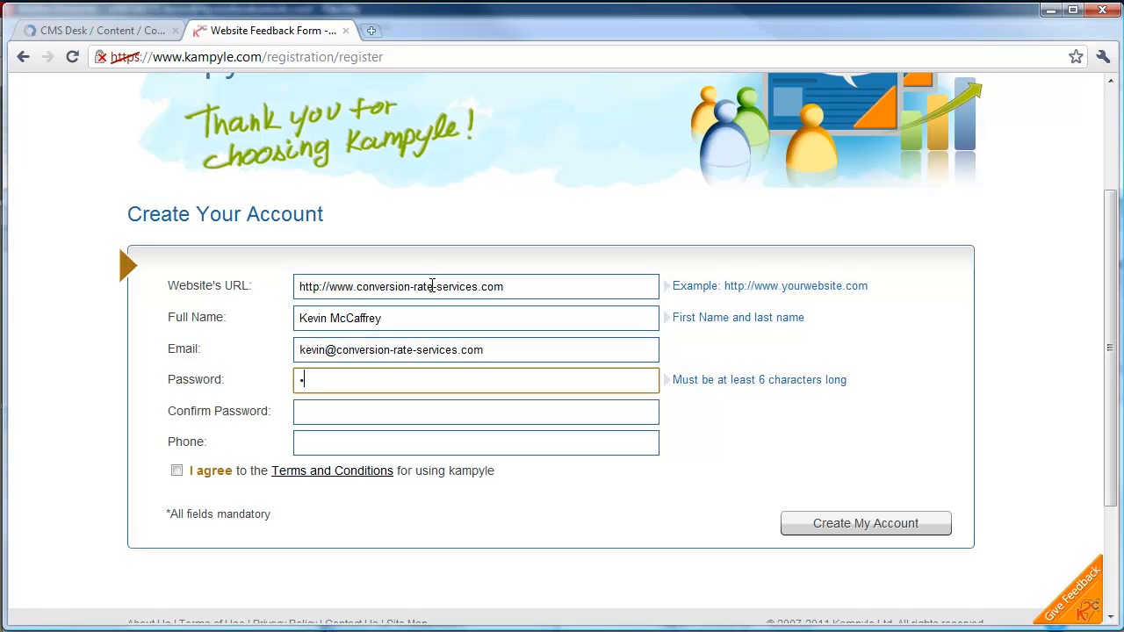
type("******")
key("Tab")
type("**********")
key("Tab")
key("Down")
key("Down")
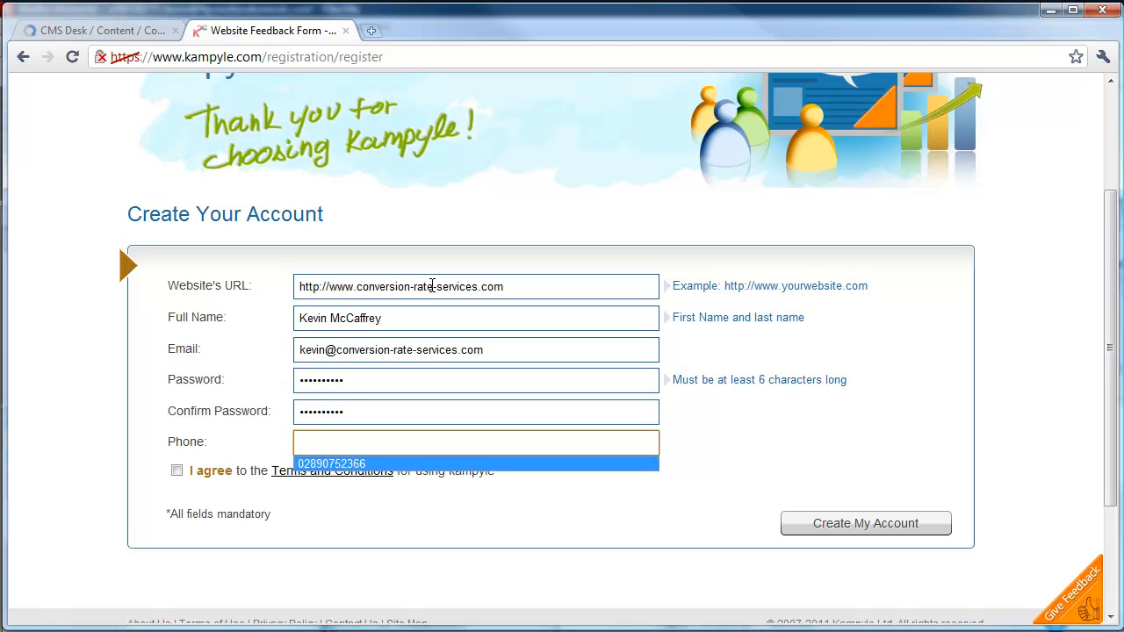
key("Tab")
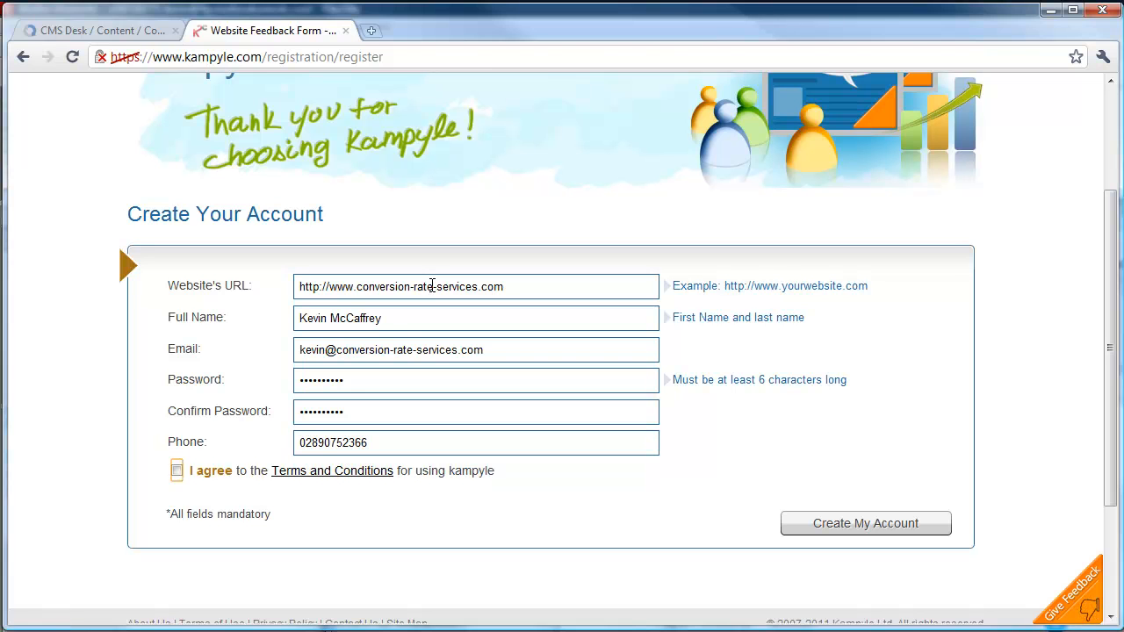
left_click(177, 470)
left_click(879, 528)
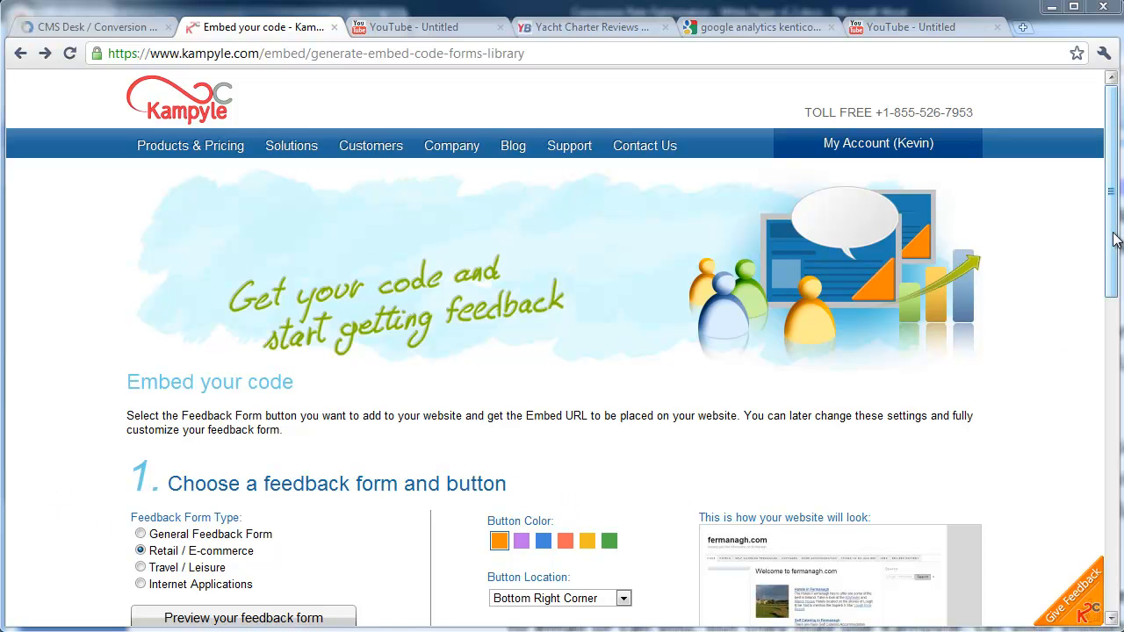
Review the head and body-end Get the Code snippets, then switch to the Conversion Rate Services site
left_click_drag(1113, 238, 1119, 470)
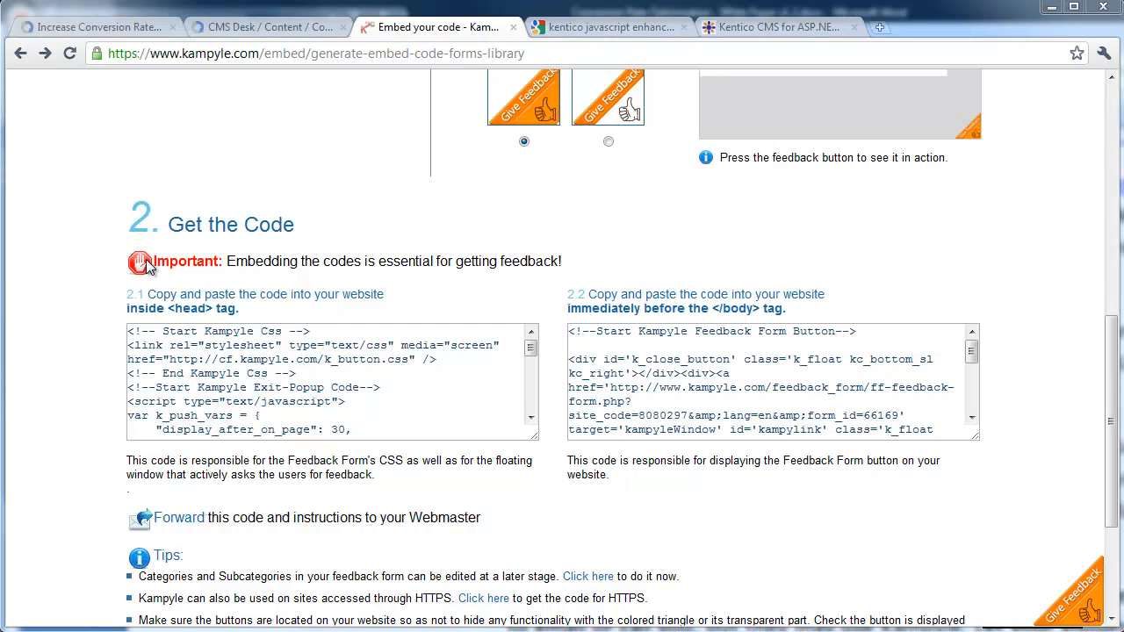
left_click(109, 29)
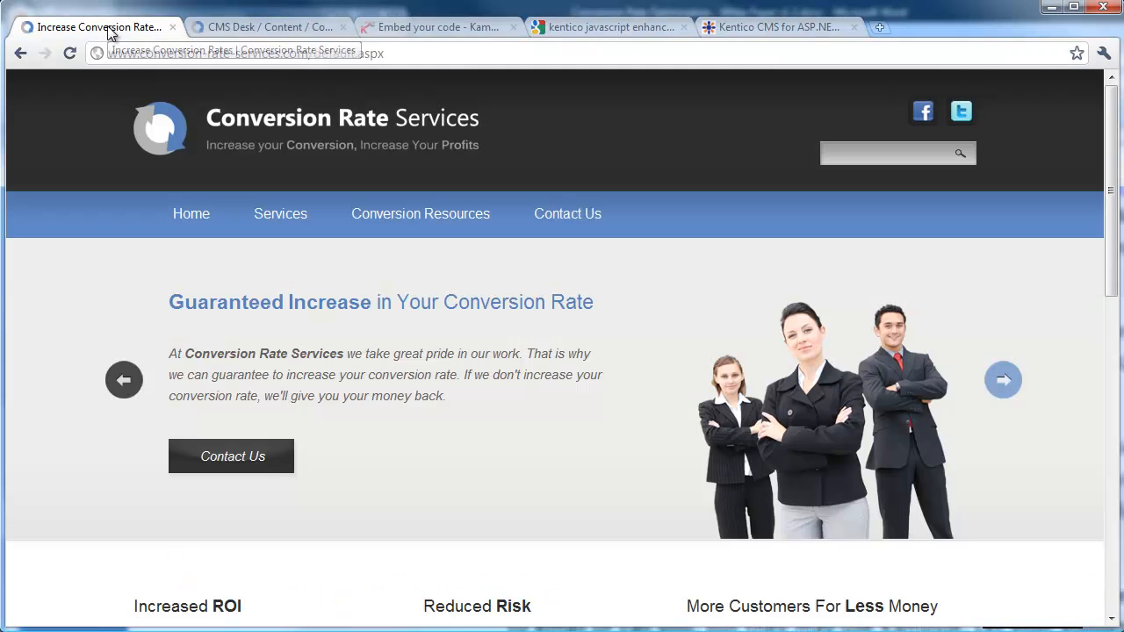
Review the CMS Desk master page Design view, then view the 'kentico javascript enhanced' search results
left_click(232, 28)
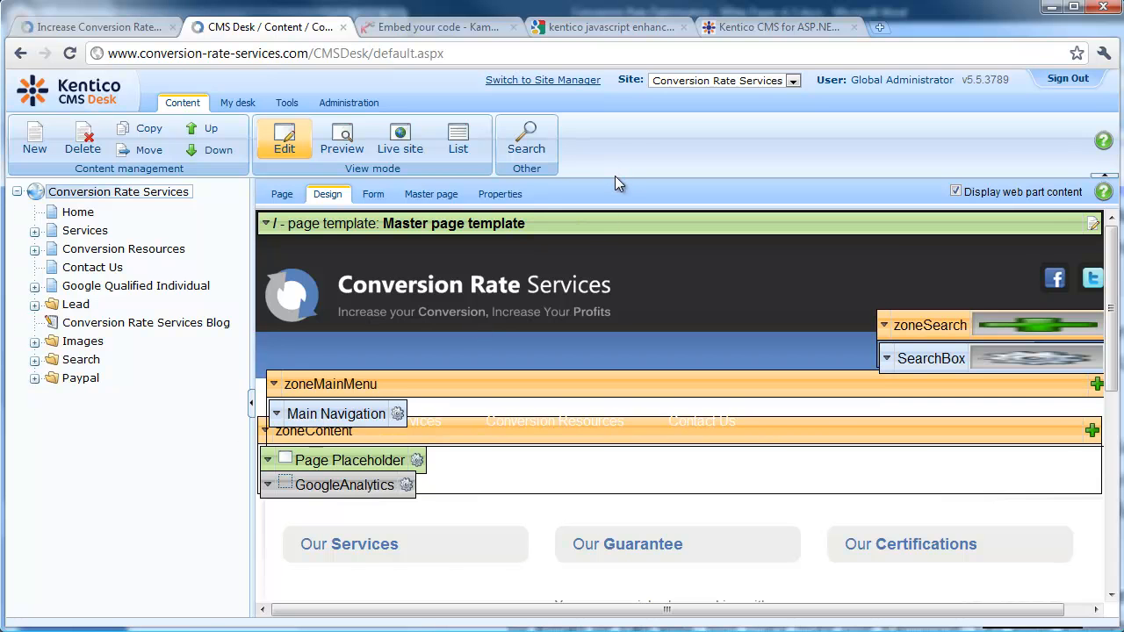
left_click(577, 29)
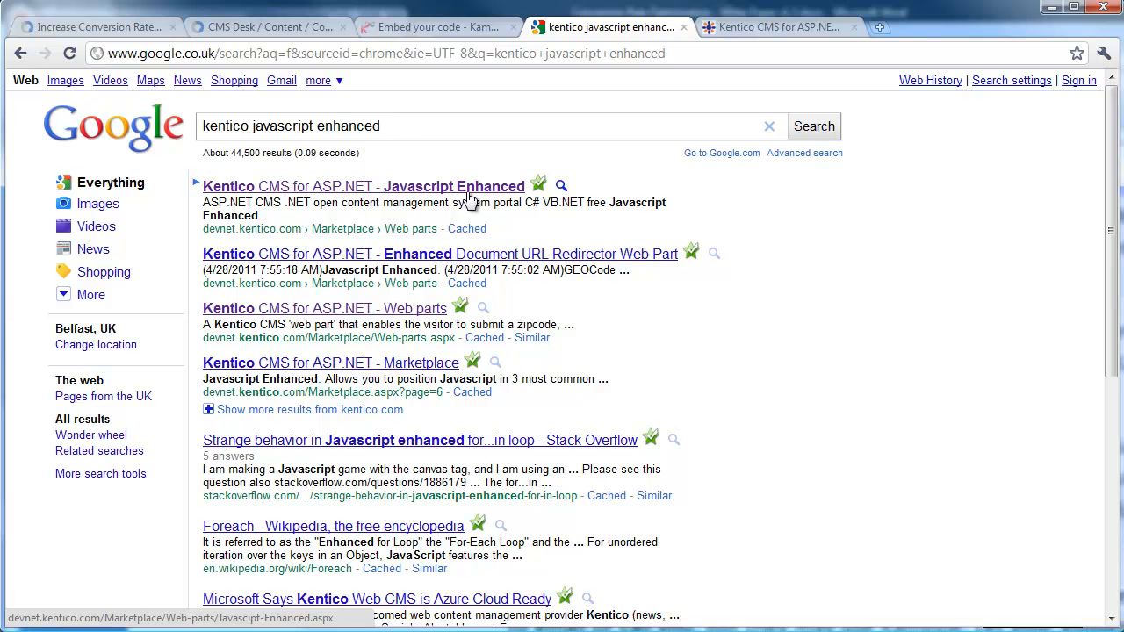
Review DevNet's Javascript Enhanced web part page, then open the zoneContent zone's menu in CMS Desk
left_click(764, 29)
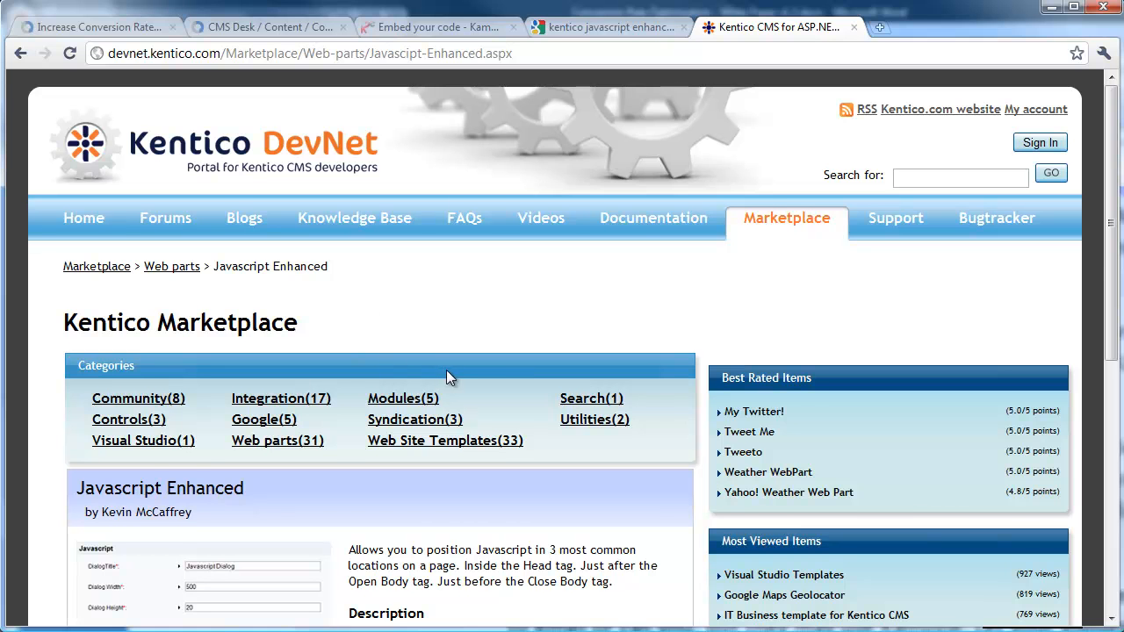
scroll(446, 370, "down", 4)
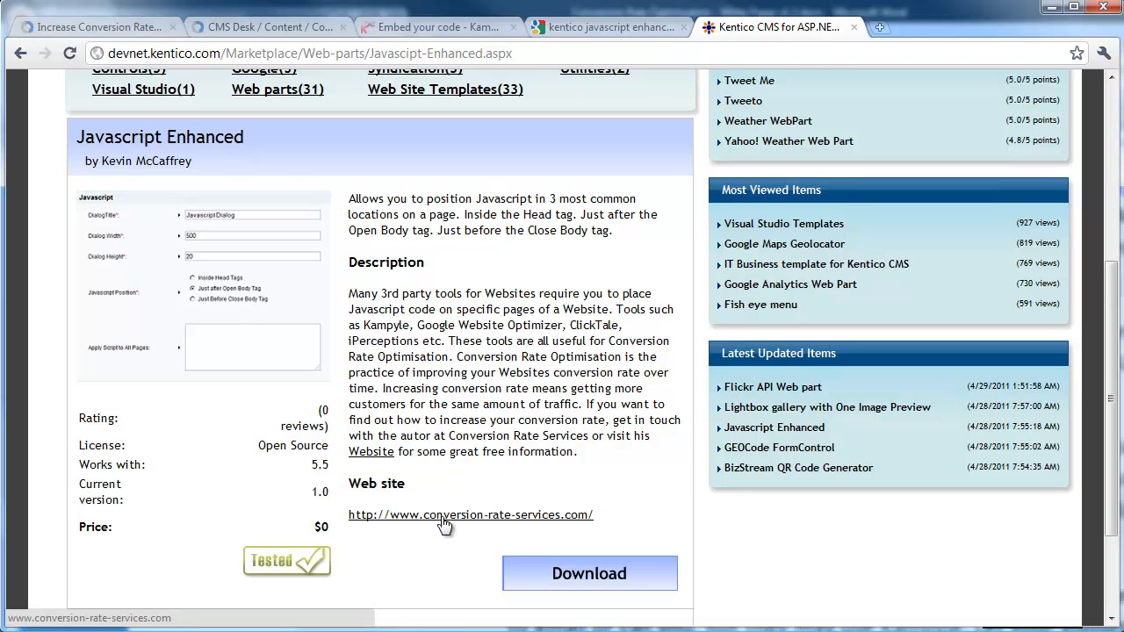
scroll(646, 366, "up", 3)
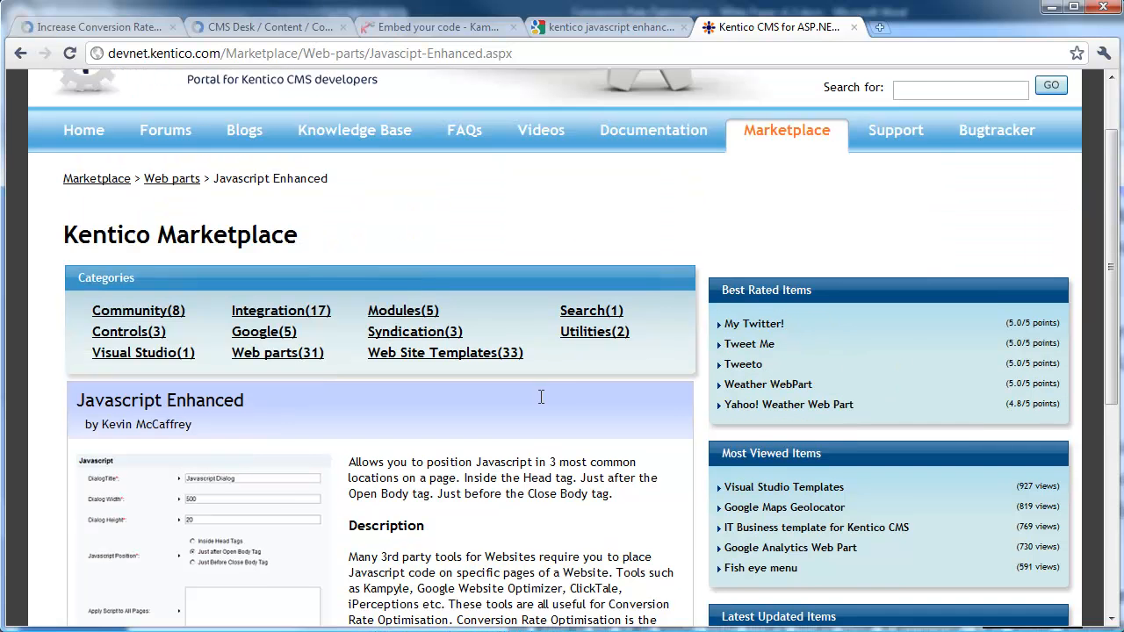
left_click(265, 27)
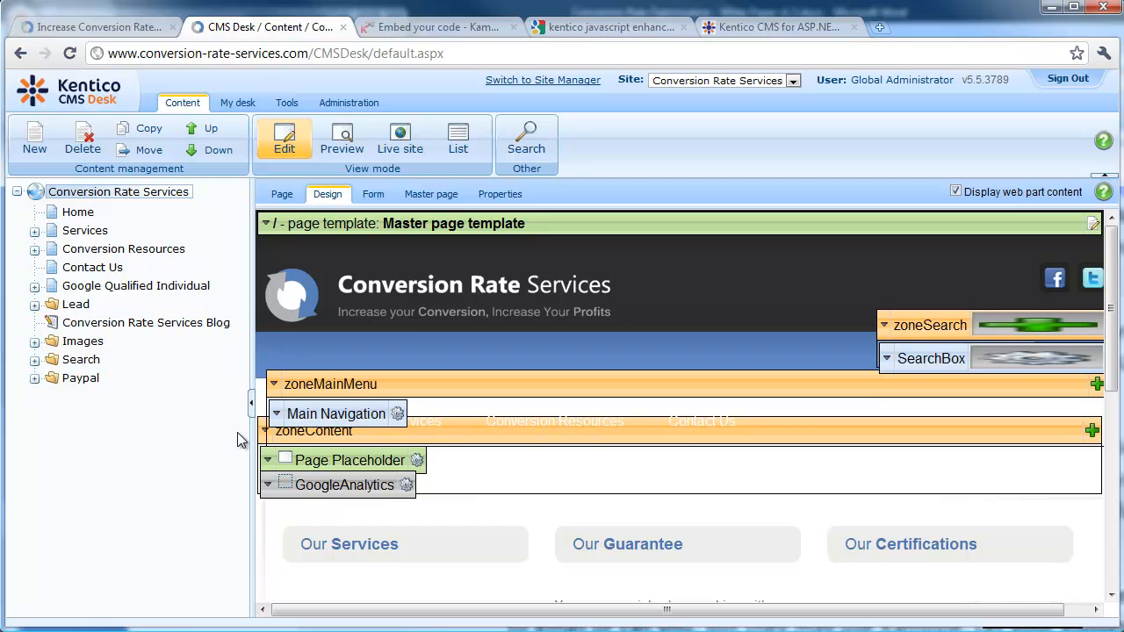
left_click(265, 432)
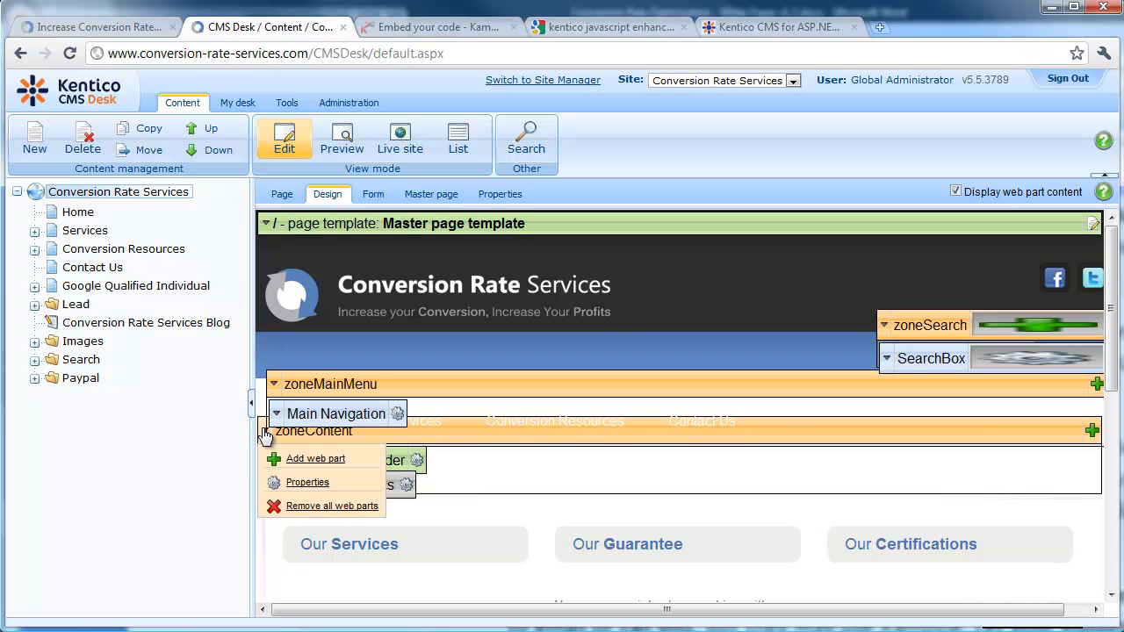
Add a web part to zoneContent, browsing the General category in a narrowed chooser window
left_click(314, 458)
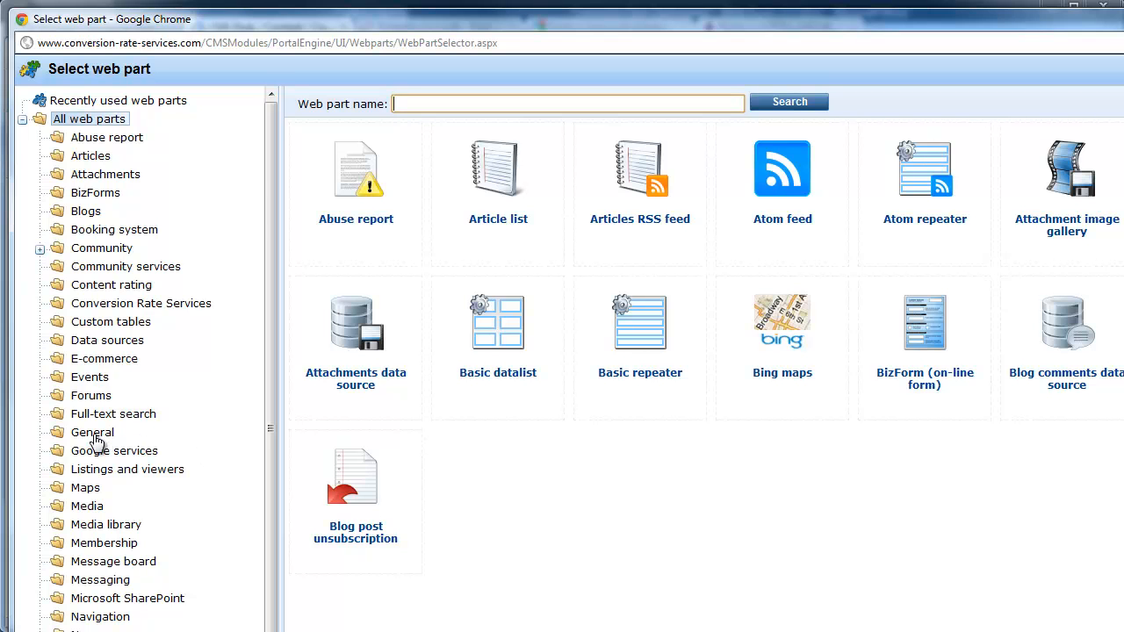
left_click(95, 436)
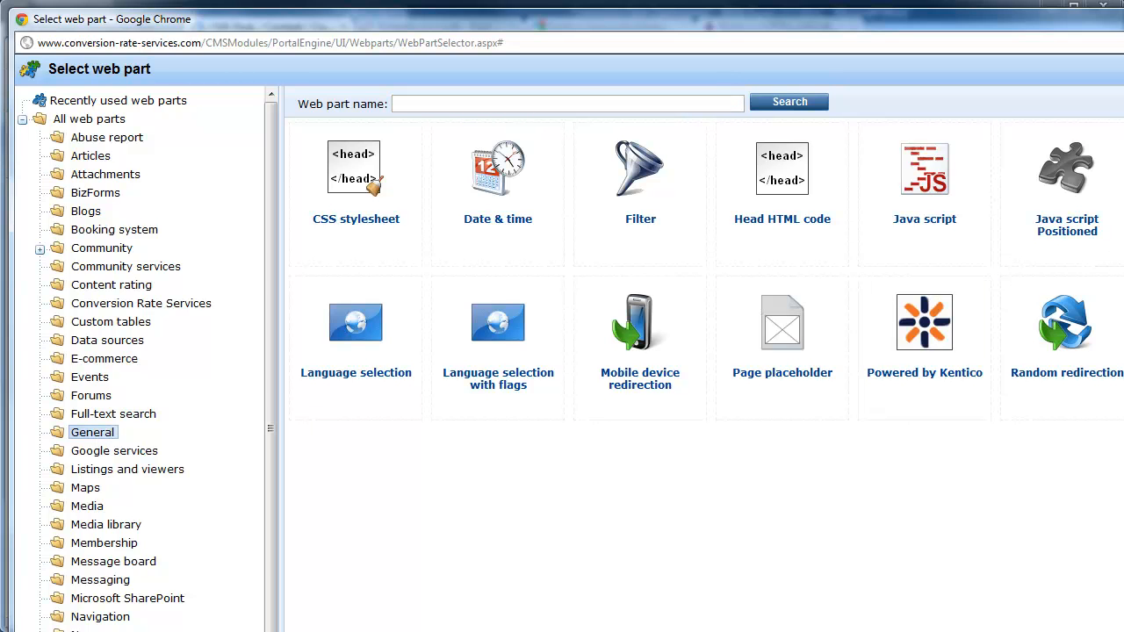
left_click_drag(1123, 132, 1043, 136)
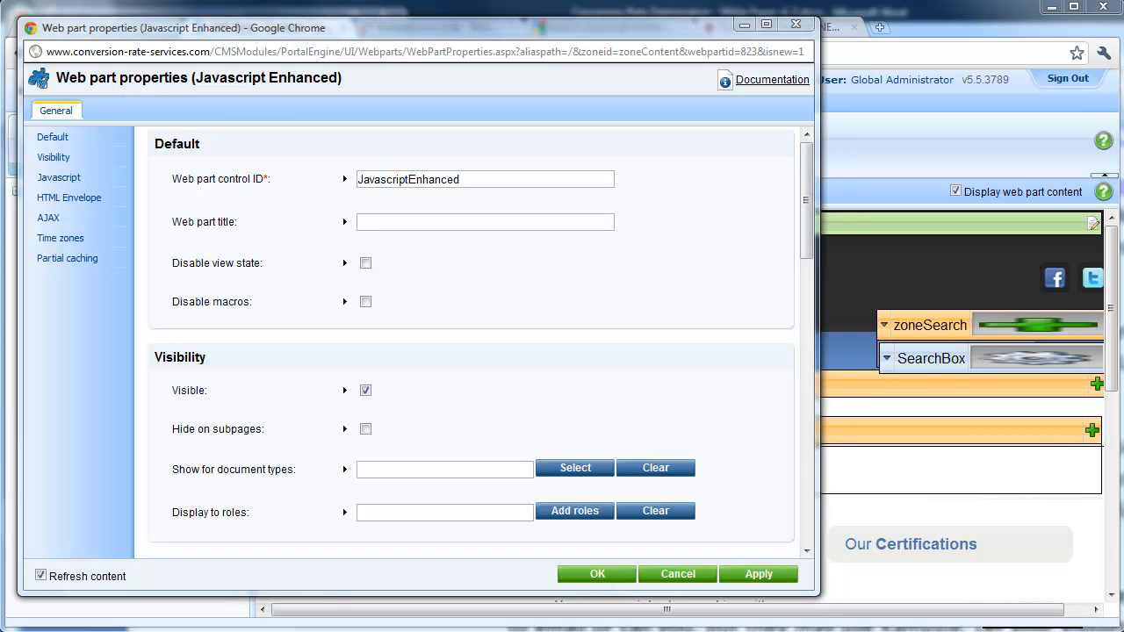
Set the control ID to KampyleHead and the web part title to Kampyle <head>
double_click(454, 179)
type("Ka")
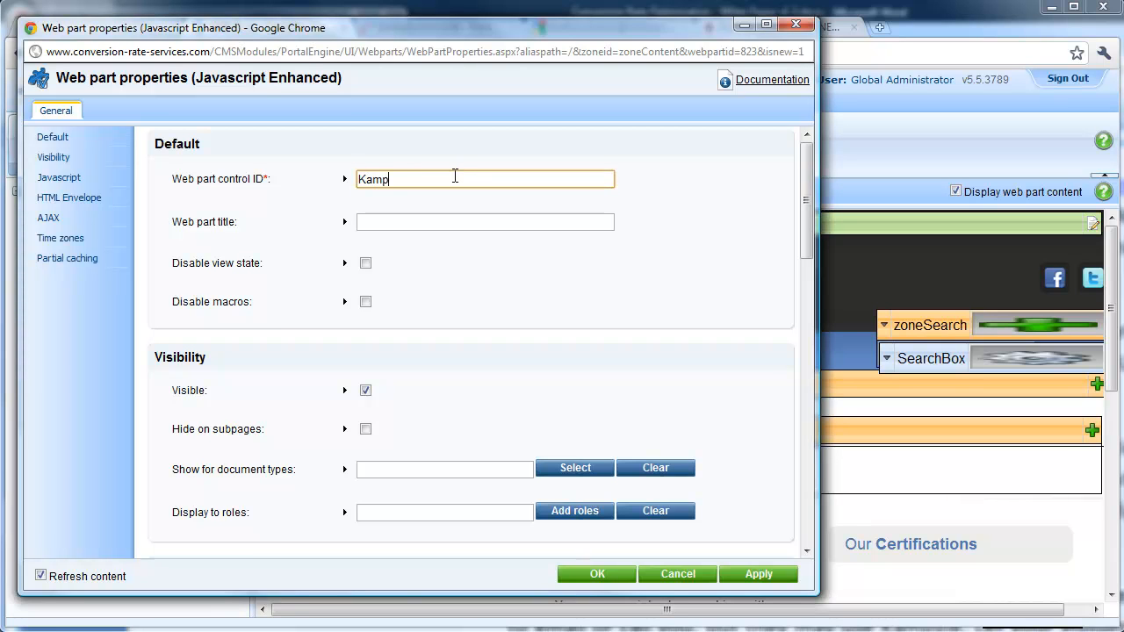
type("mpyleHead")
key("Tab")
key("Tab")
type("Kam")
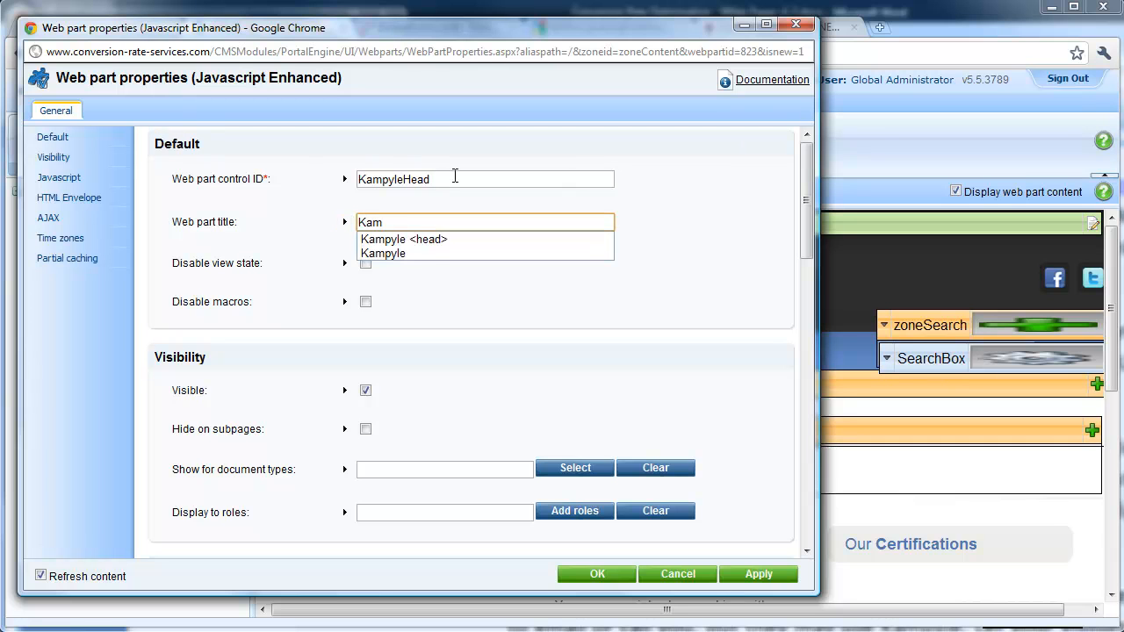
key("Down")
key("Tab")
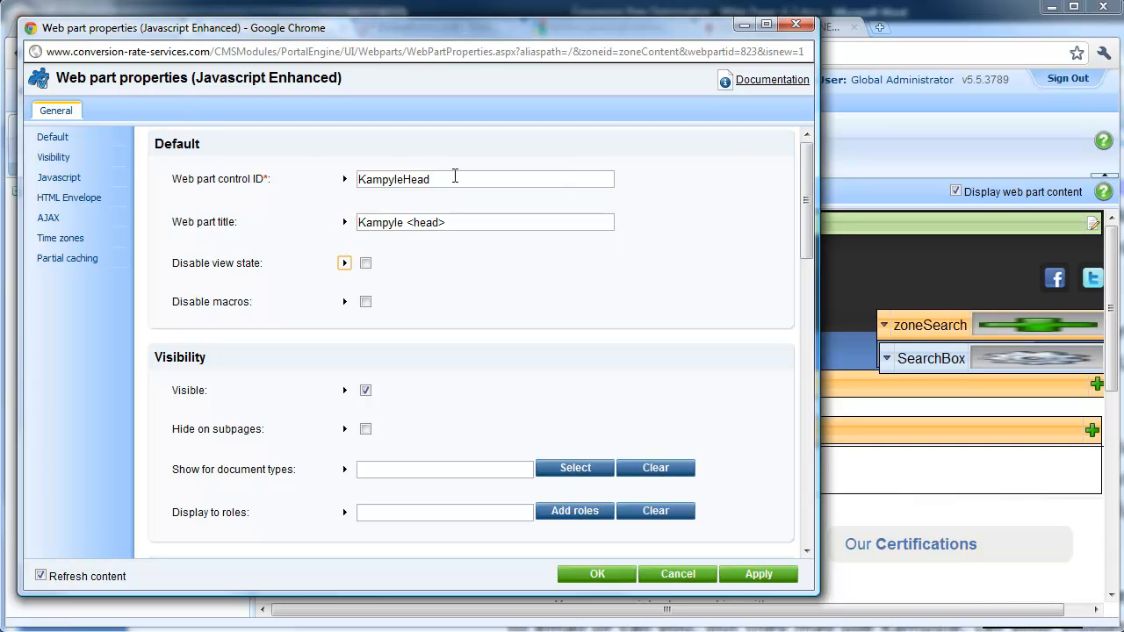
left_click_drag(804, 192, 810, 292)
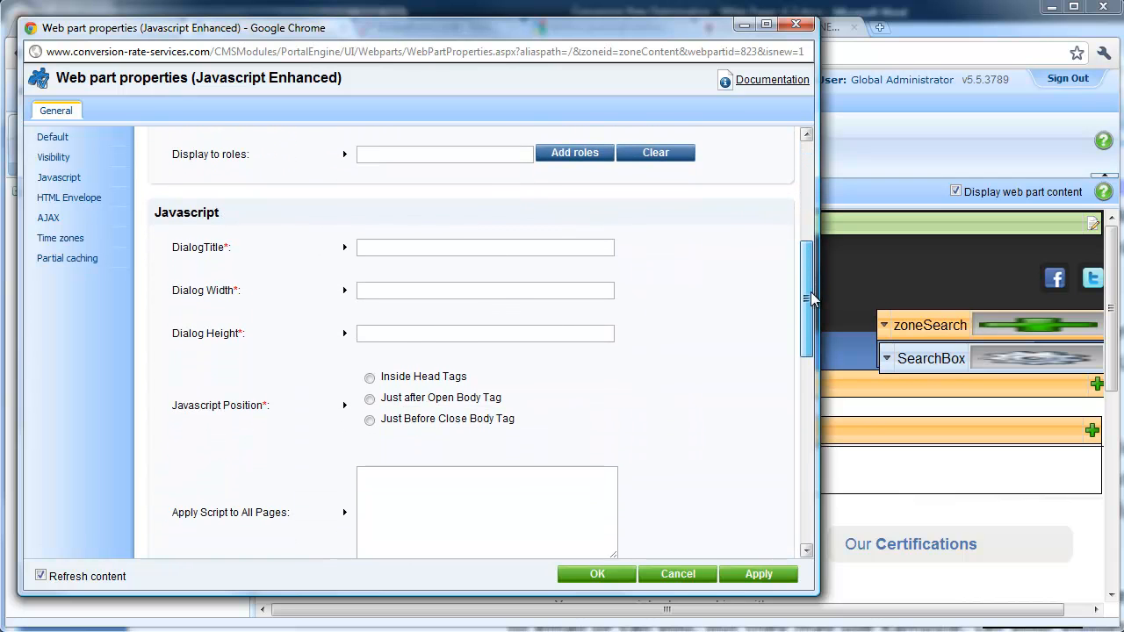
Set DialogTitle to Kampyle <head>, width and height 0, and position Inside Head Tags
left_click(496, 246)
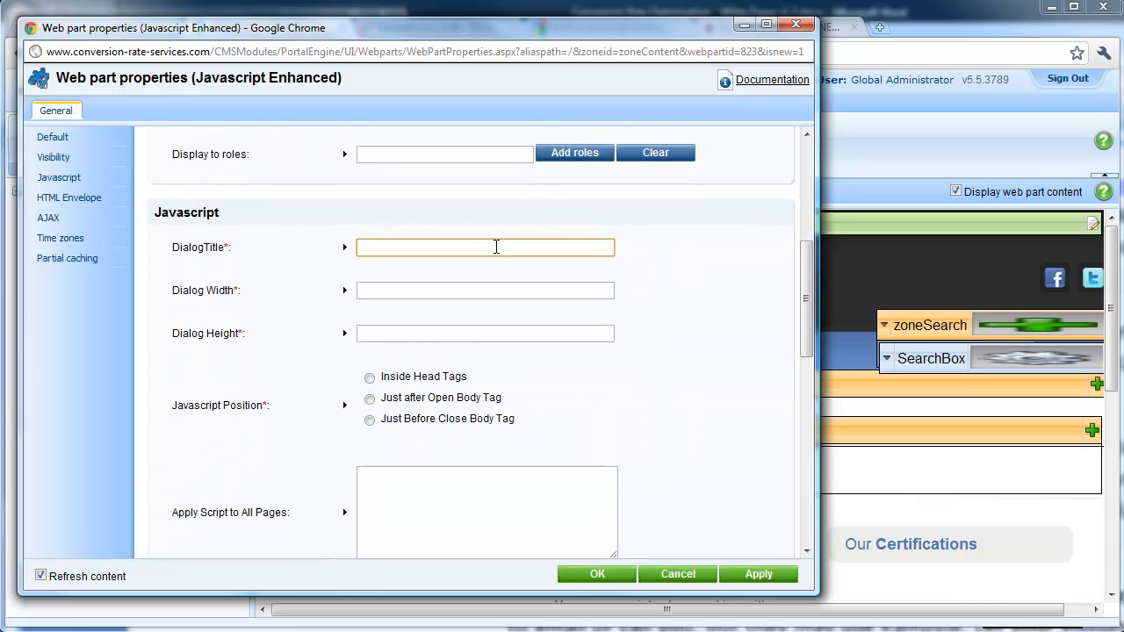
type("K")
key("Down")
key("Tab")
key("Tab")
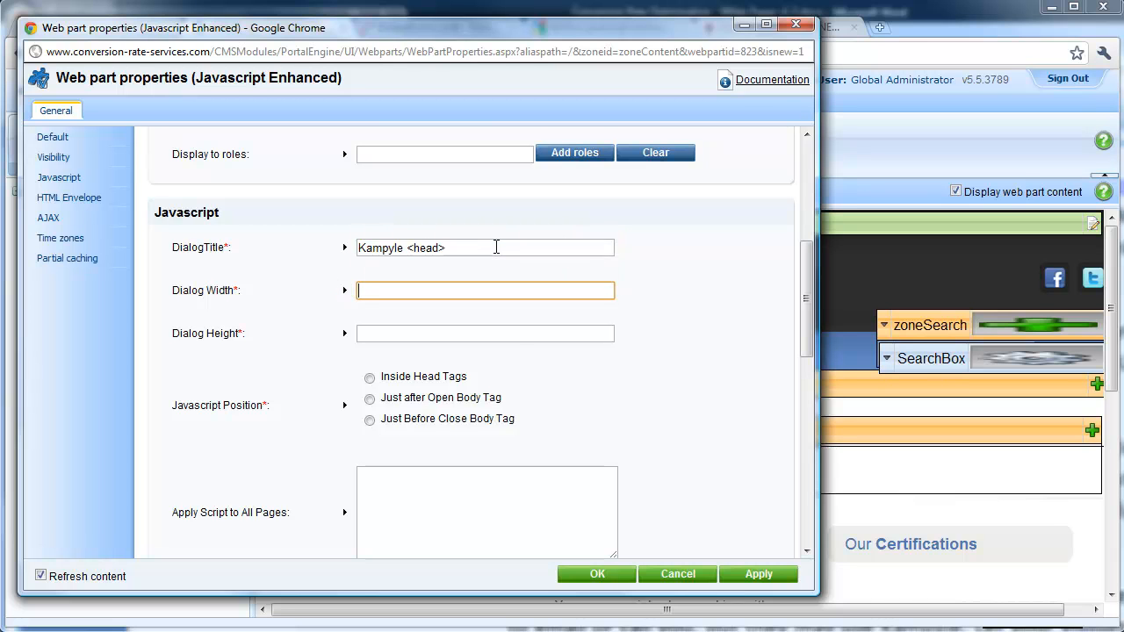
key("Tab")
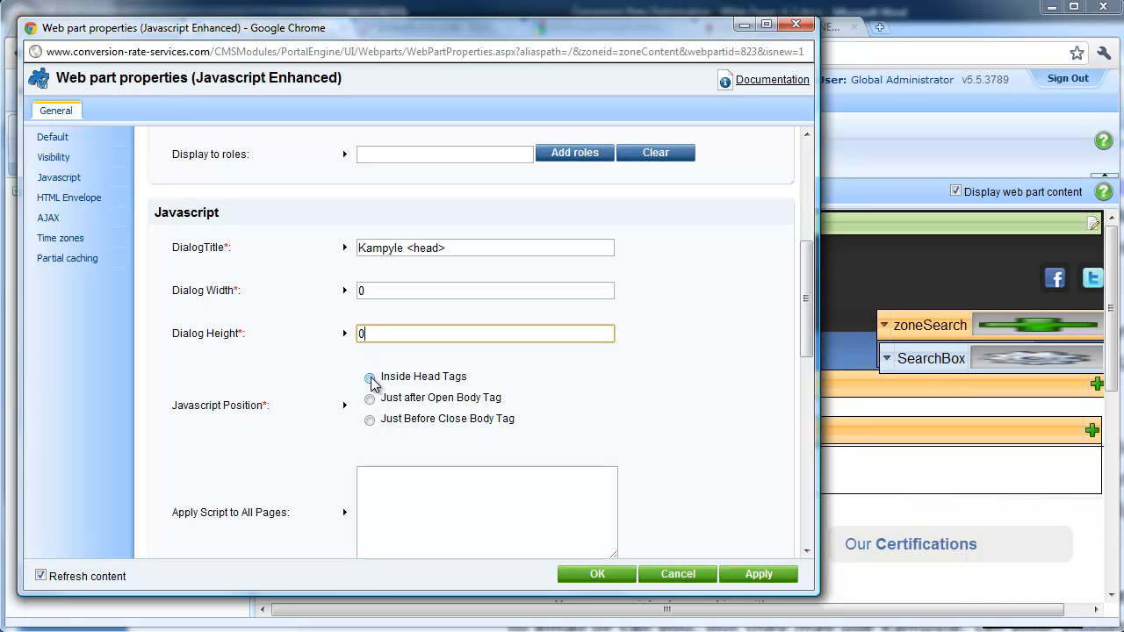
left_click(370, 379)
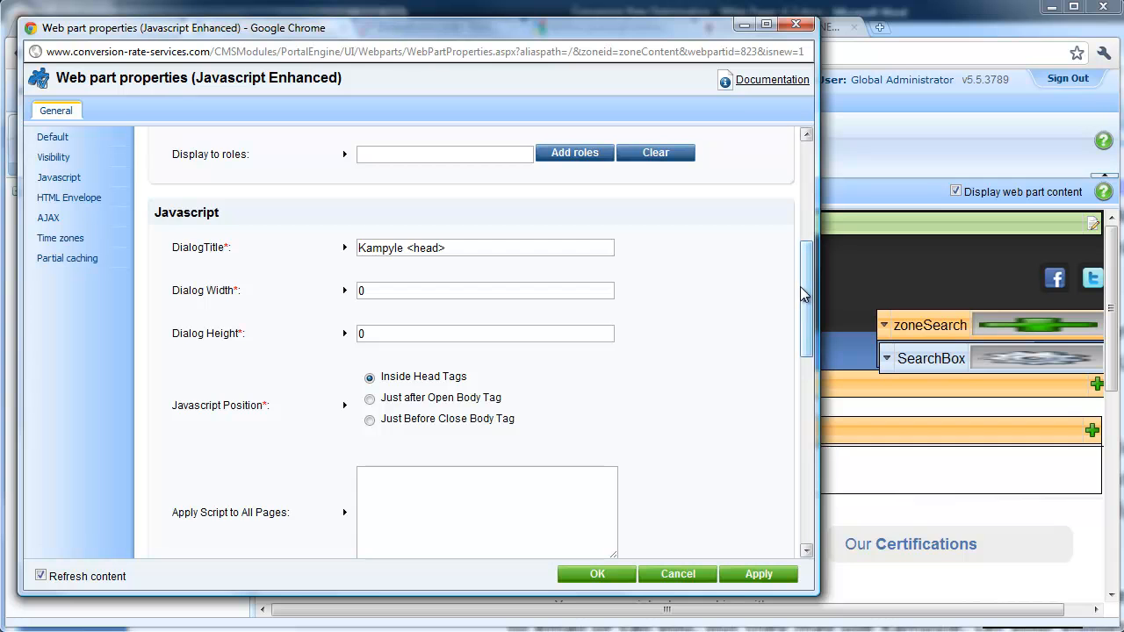
scroll(809, 297, "down", 3)
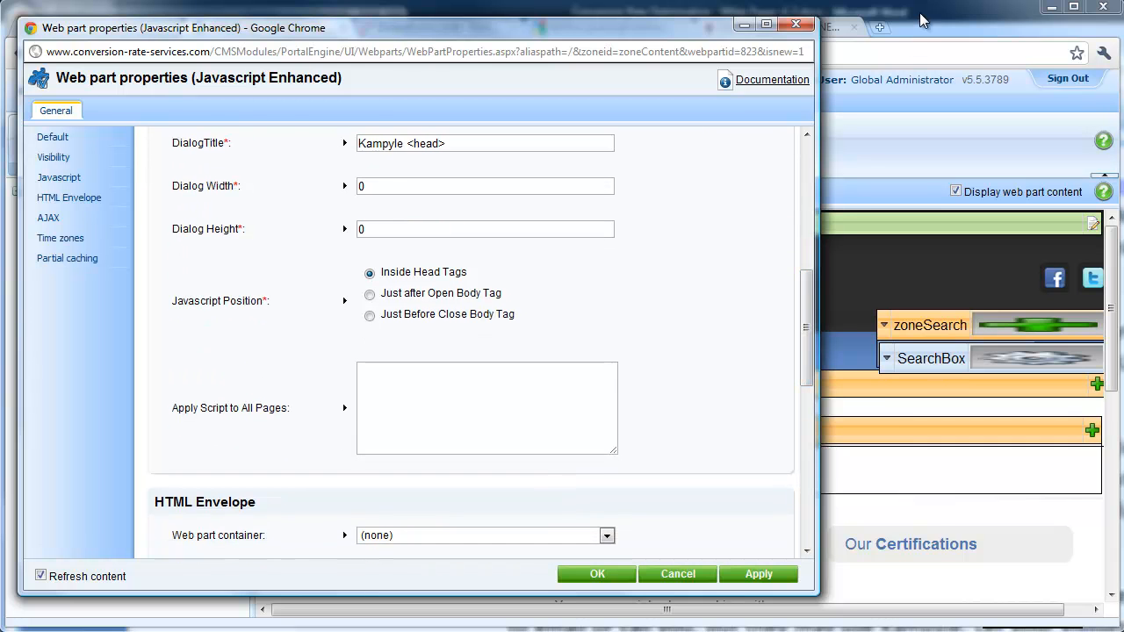
Copy Kampyle's head-tag embed code from the Get the Code page
left_click(924, 21)
left_click(456, 27)
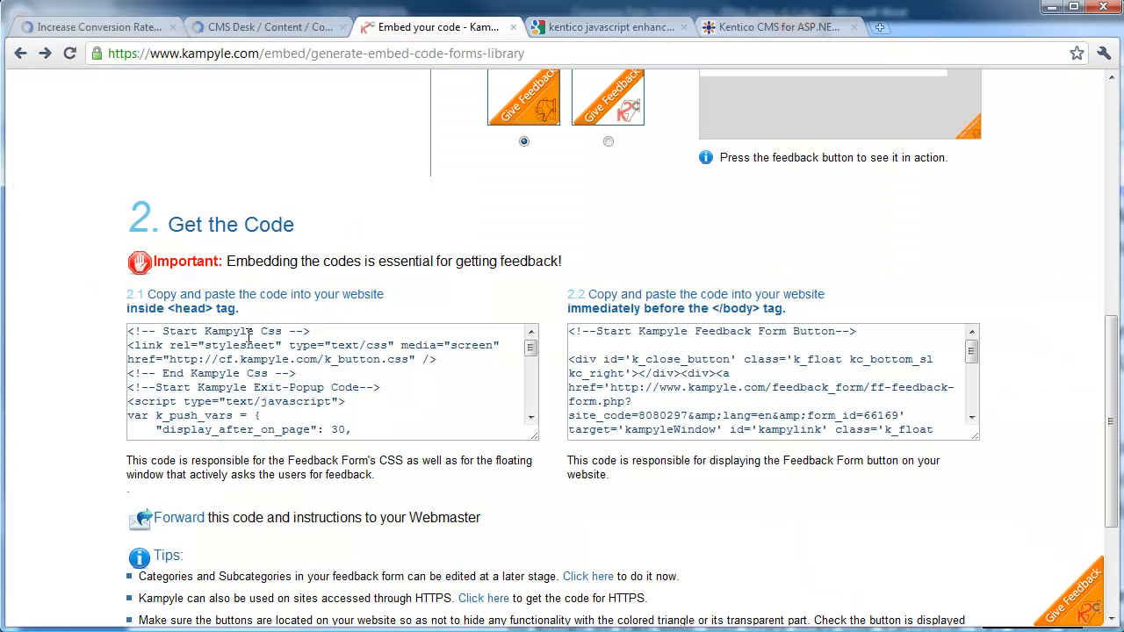
left_click(226, 364)
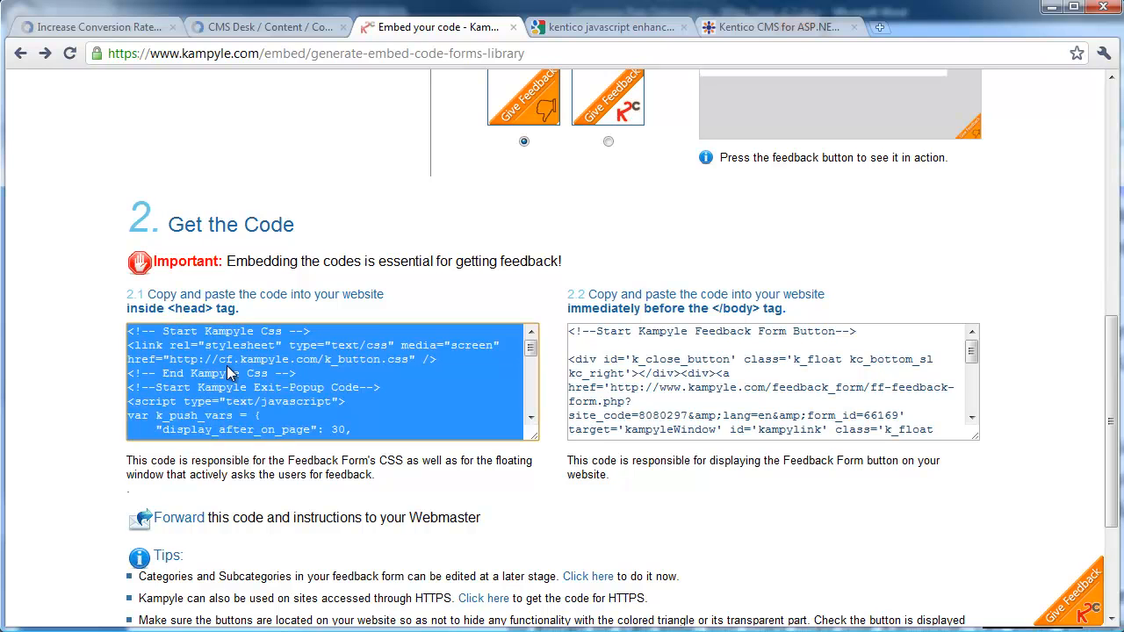
right_click(226, 365)
left_click(282, 445)
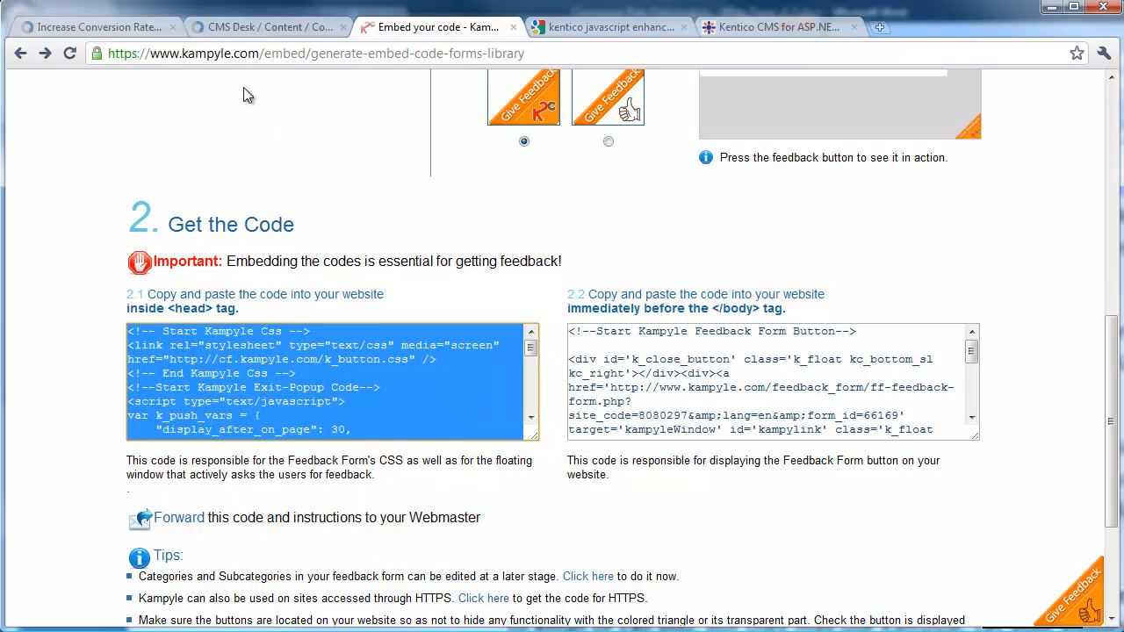
Paste the head code into Apply Script to All Pages and save the web part properties
key("alt+Tab")
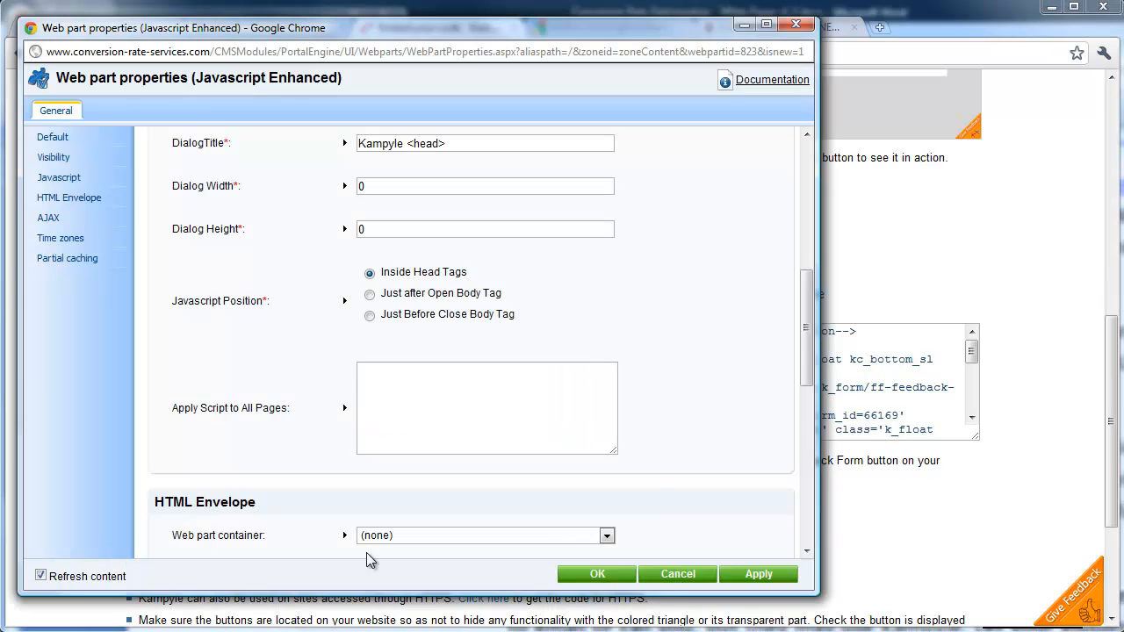
left_click(420, 389)
right_click(420, 389)
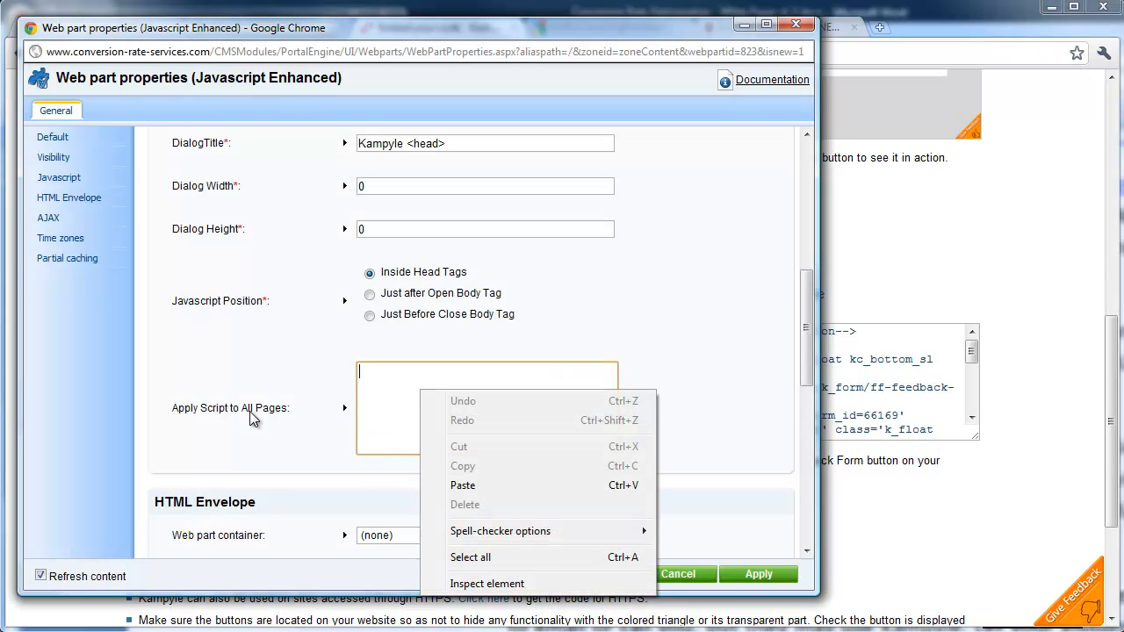
left_click(483, 486)
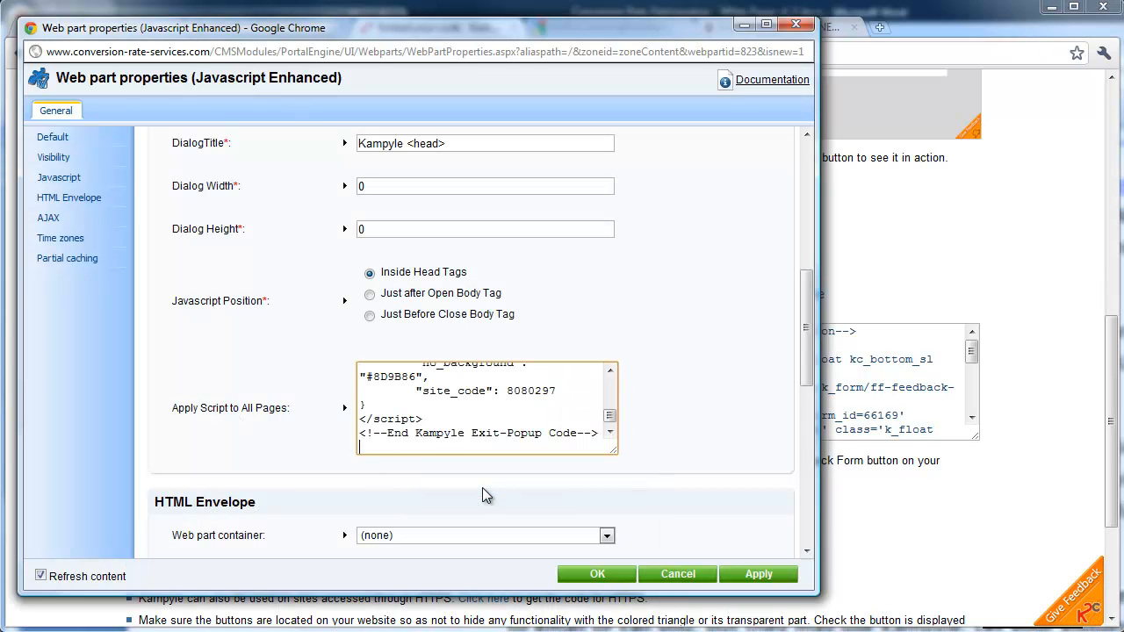
left_click(594, 575)
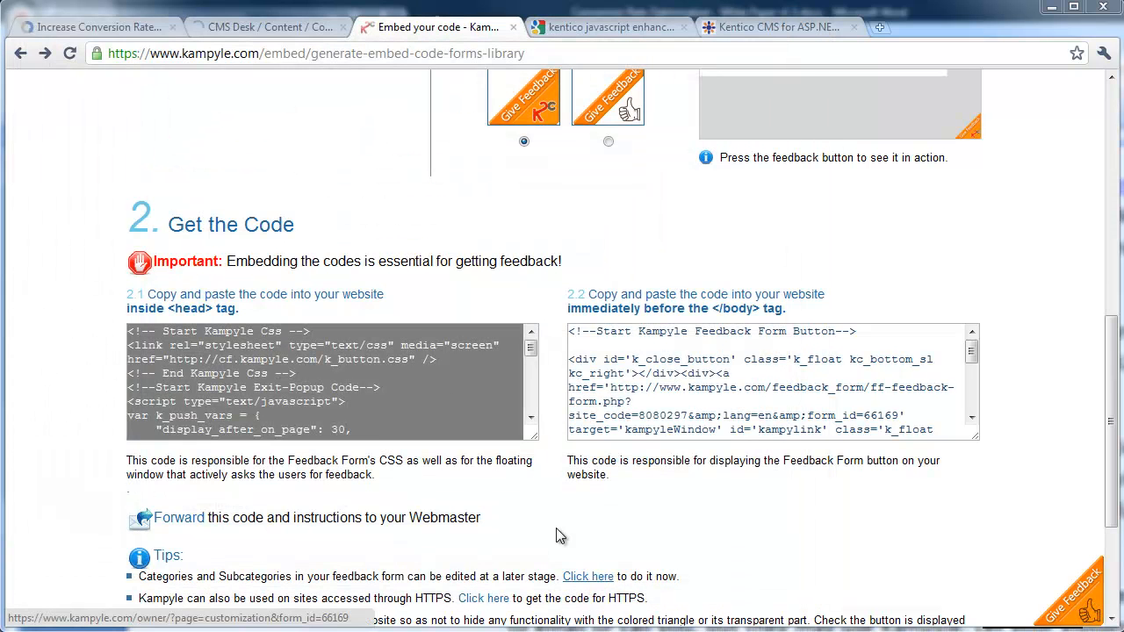
left_click(233, 29)
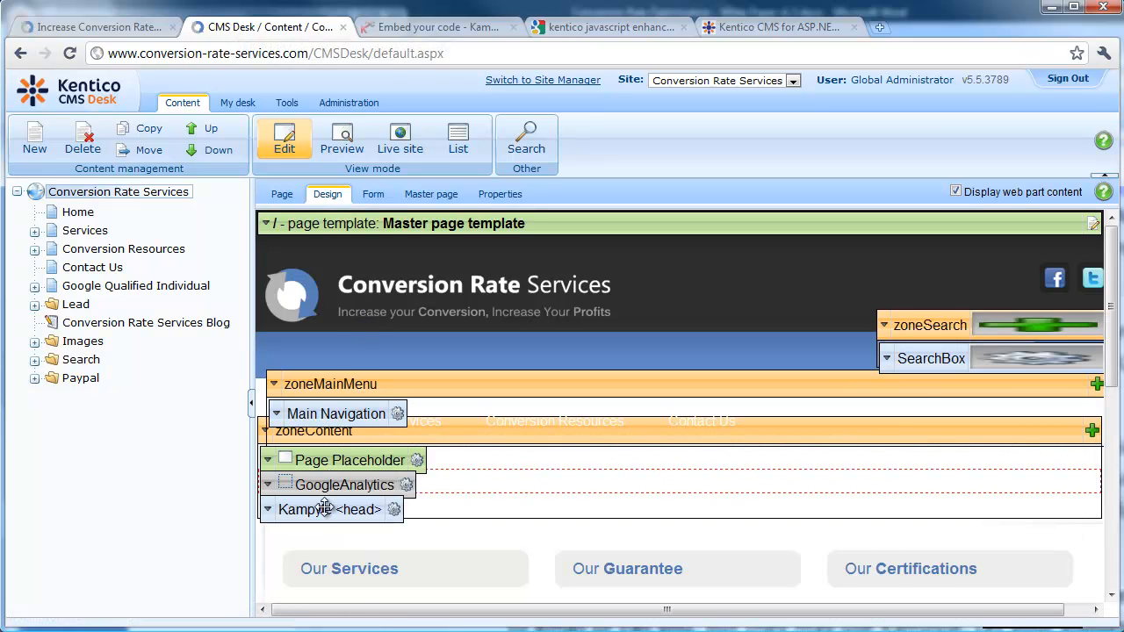
Add a second Javascript Enhanced web part from the General category to zoneContent
left_click(266, 432)
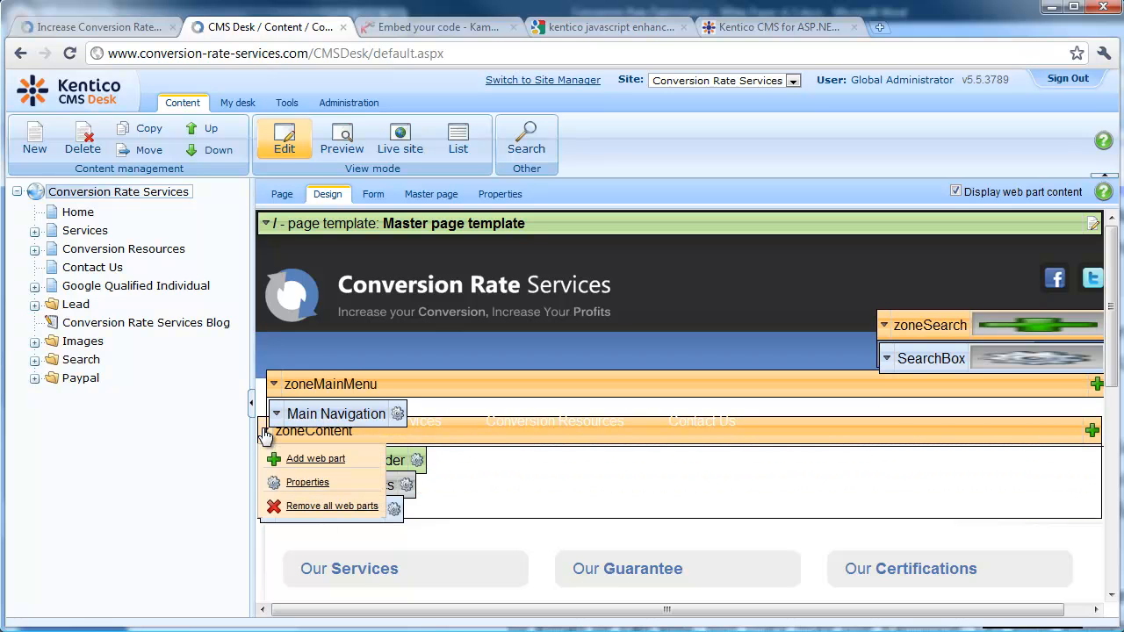
left_click(314, 459)
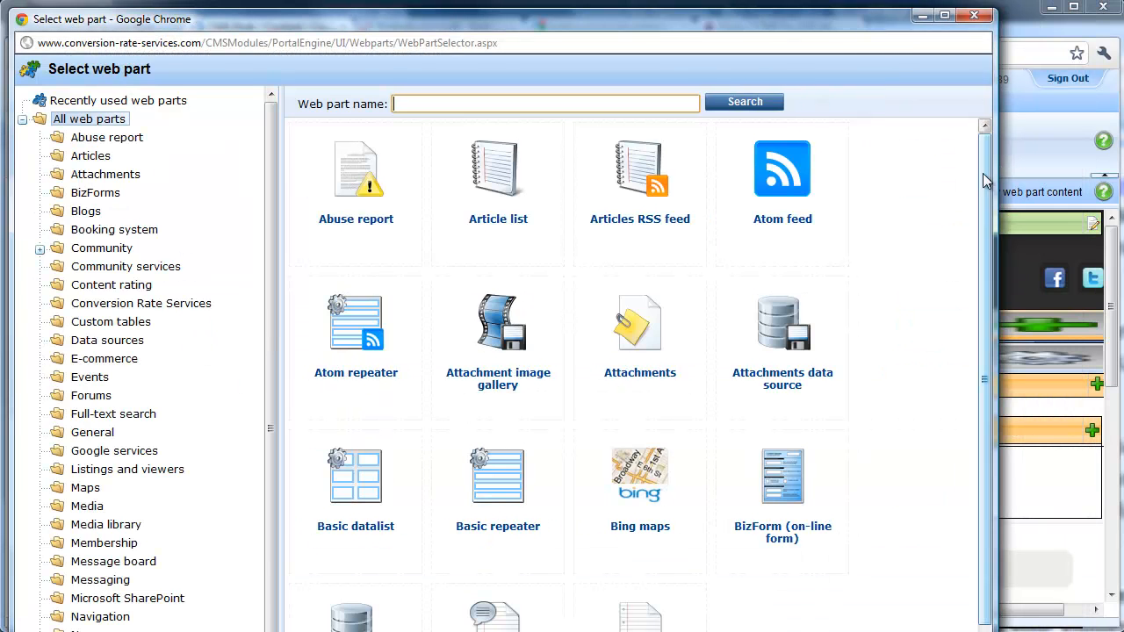
left_click(93, 433)
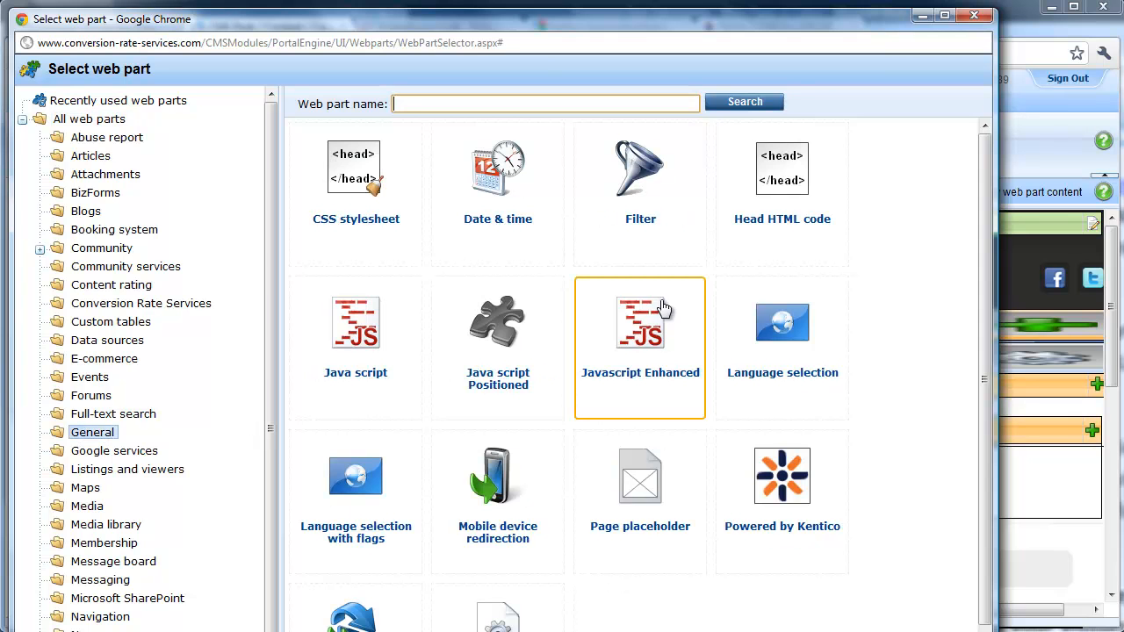
left_click(660, 318)
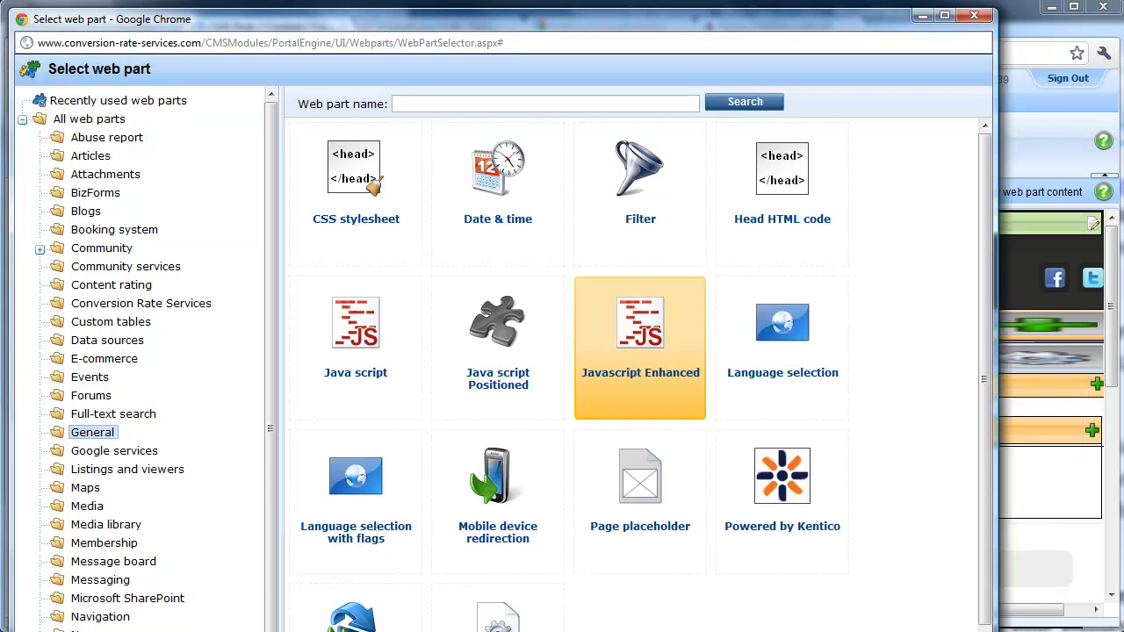
left_click(856, 630)
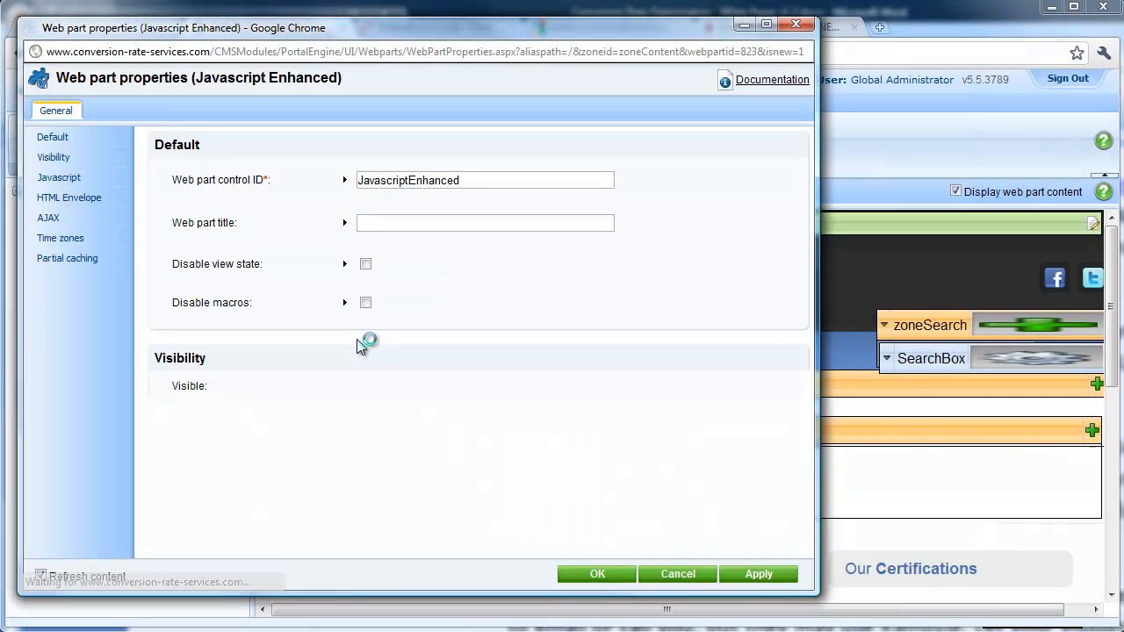
Set the control ID to KampyleBodyEnd and the web part title to 'Kampyle <body> End'
double_click(390, 179)
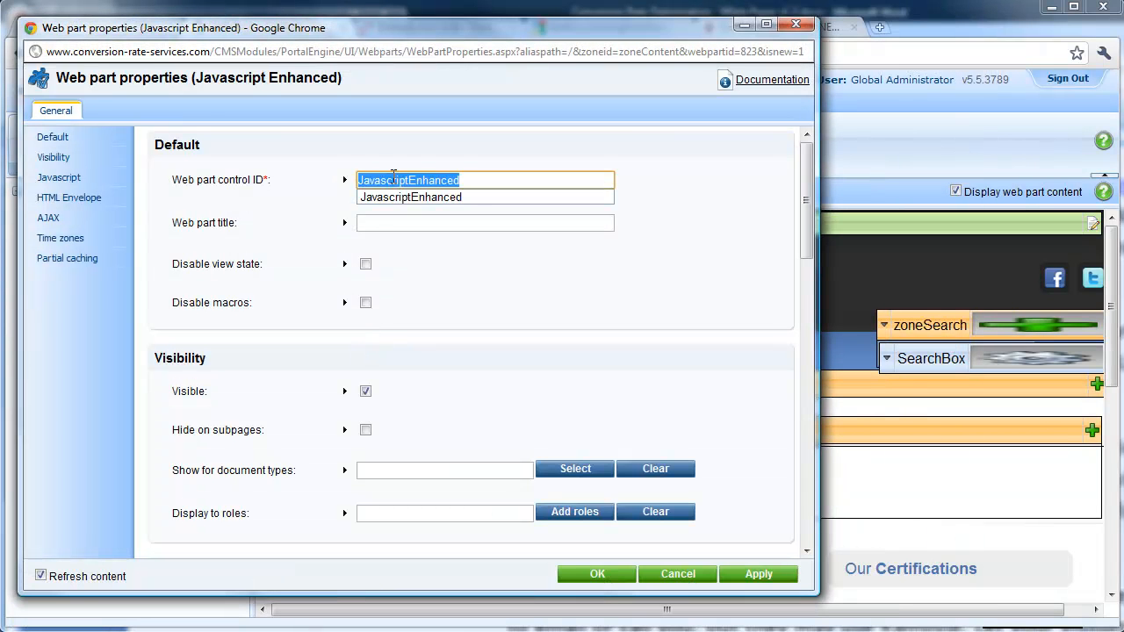
type("KampyleBodyEnd")
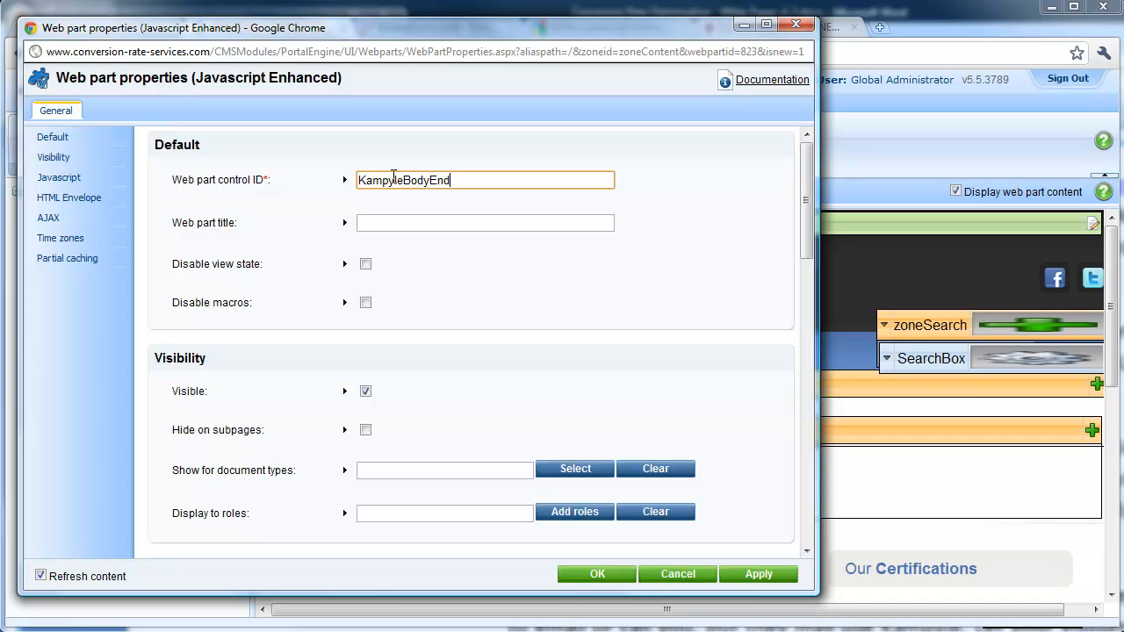
key("Tab")
type("Kam")
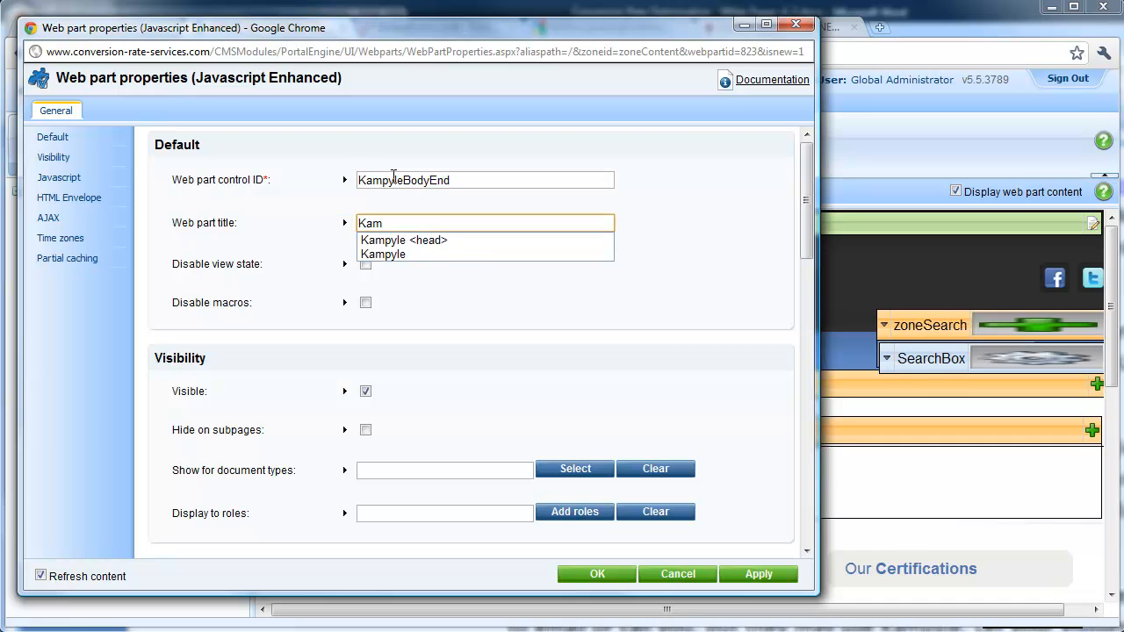
key("Down")
key("Tab")
key("shift+Tab")
key("End")
key("Left")
key("shift+Left")
key("shift+Left")
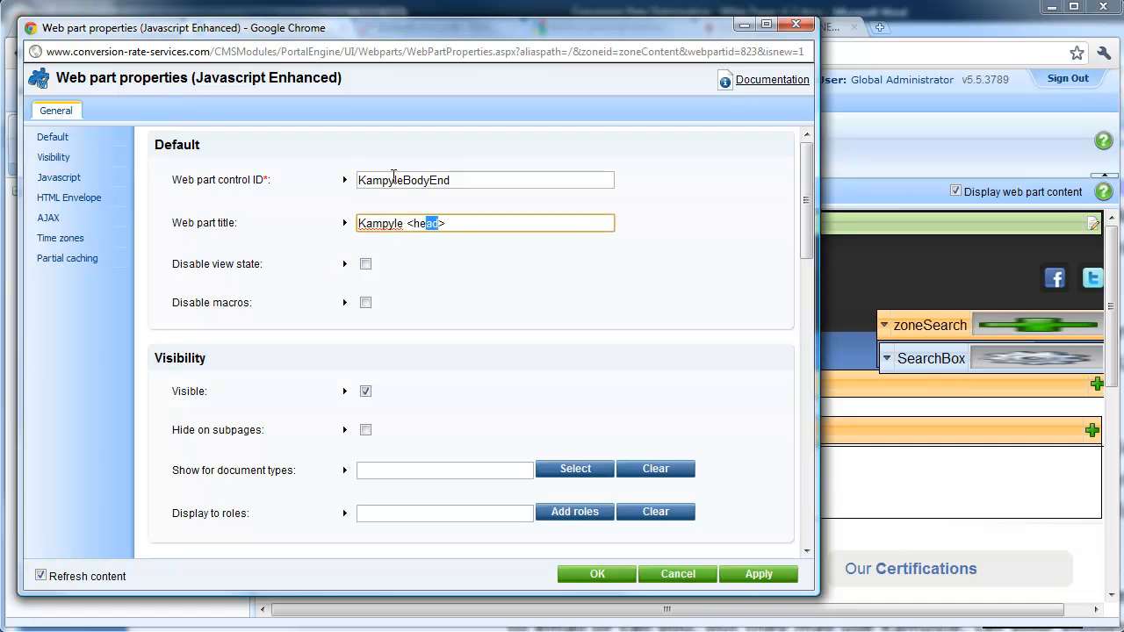
type("body")
key("ctrl+a")
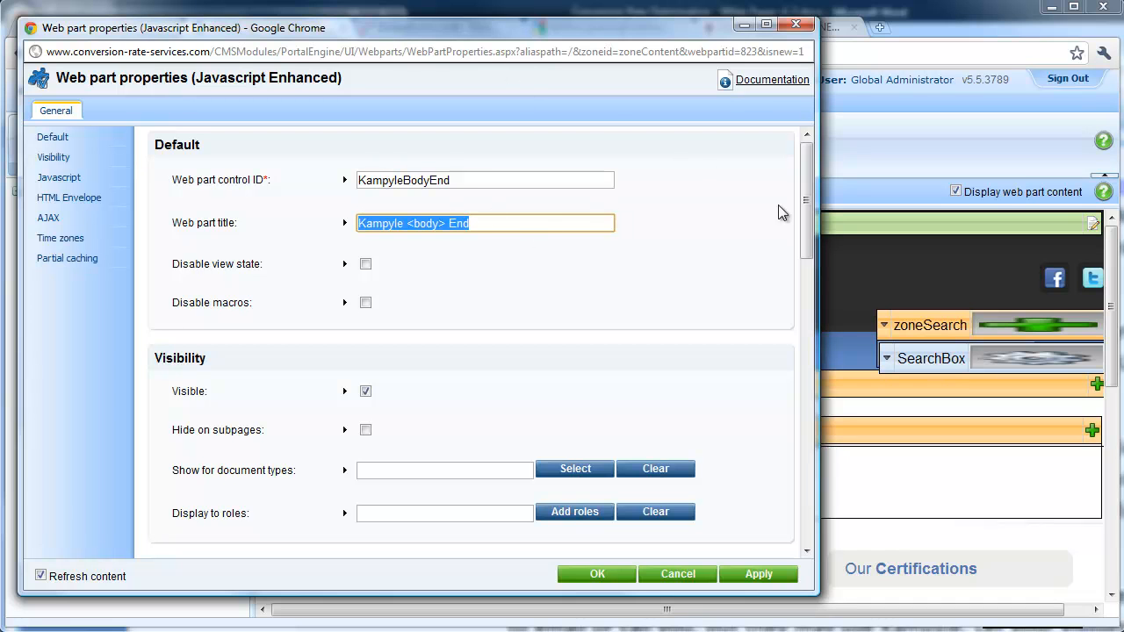
Paste the title into DialogTitle, set width and height to 0, and place it before the closing body tag
left_click_drag(807, 225, 807, 334)
left_click(444, 227)
key("ctrl+v")
left_click(422, 270)
type("0")
key("Tab")
key("Tab")
type("0")
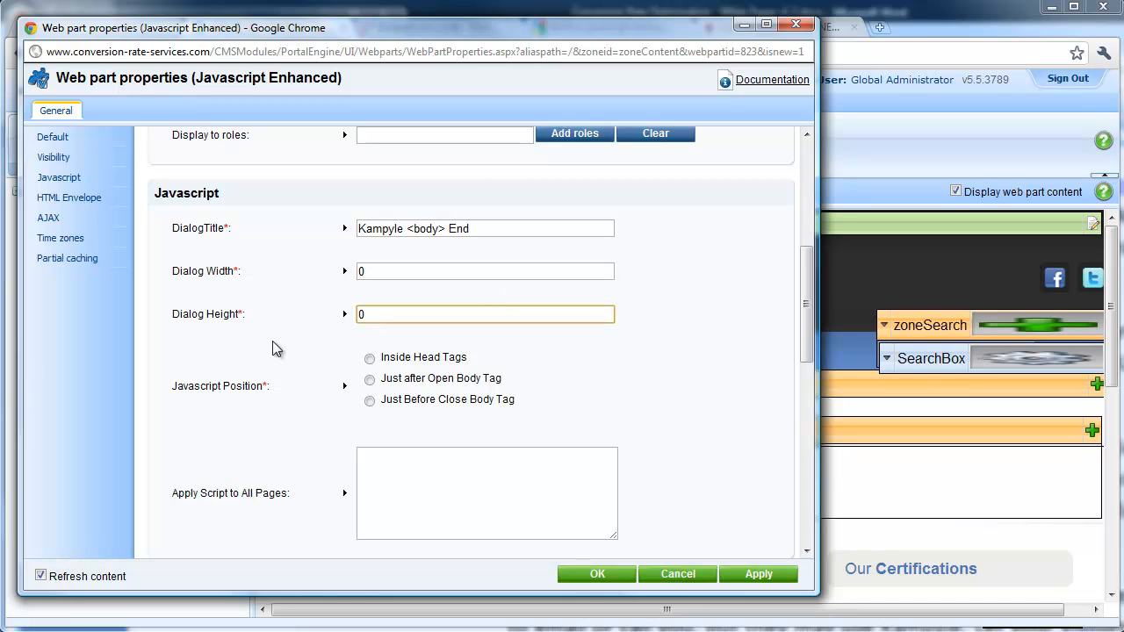
left_click(373, 404)
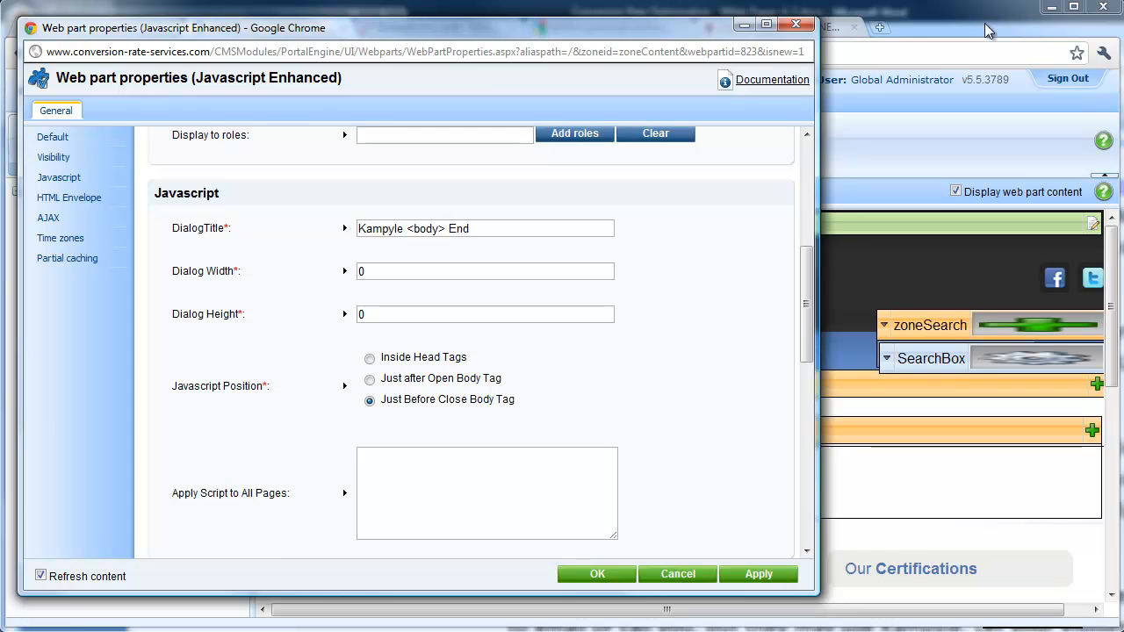
left_click(970, 5)
Copy Kampyle's body-end feedback button code from the embed code page
left_click(458, 27)
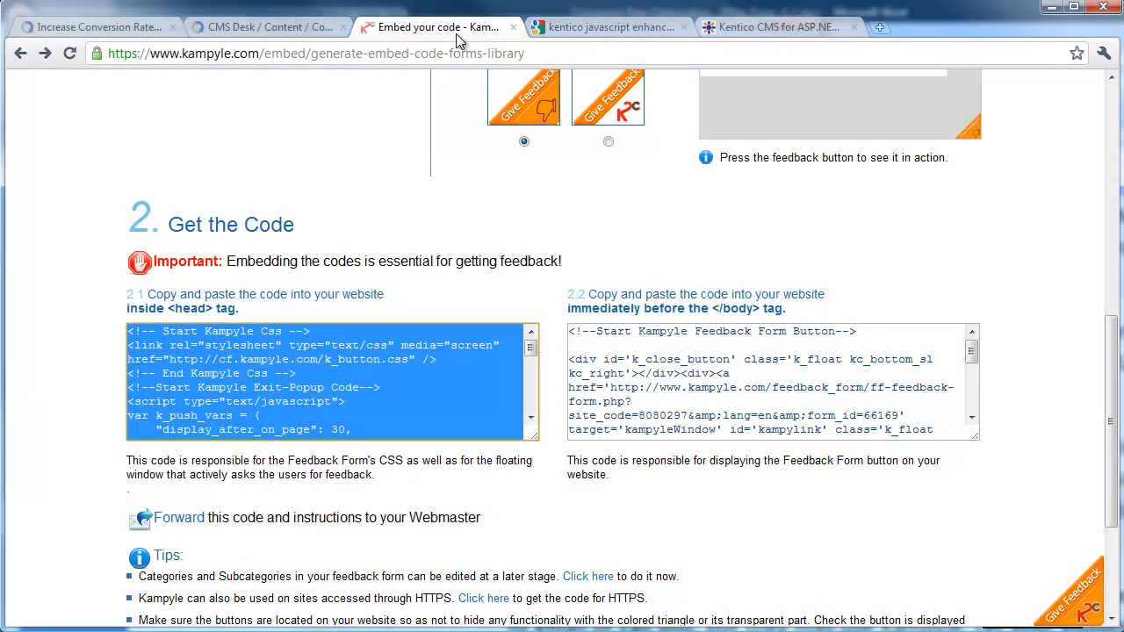
left_click(629, 359)
right_click(627, 358)
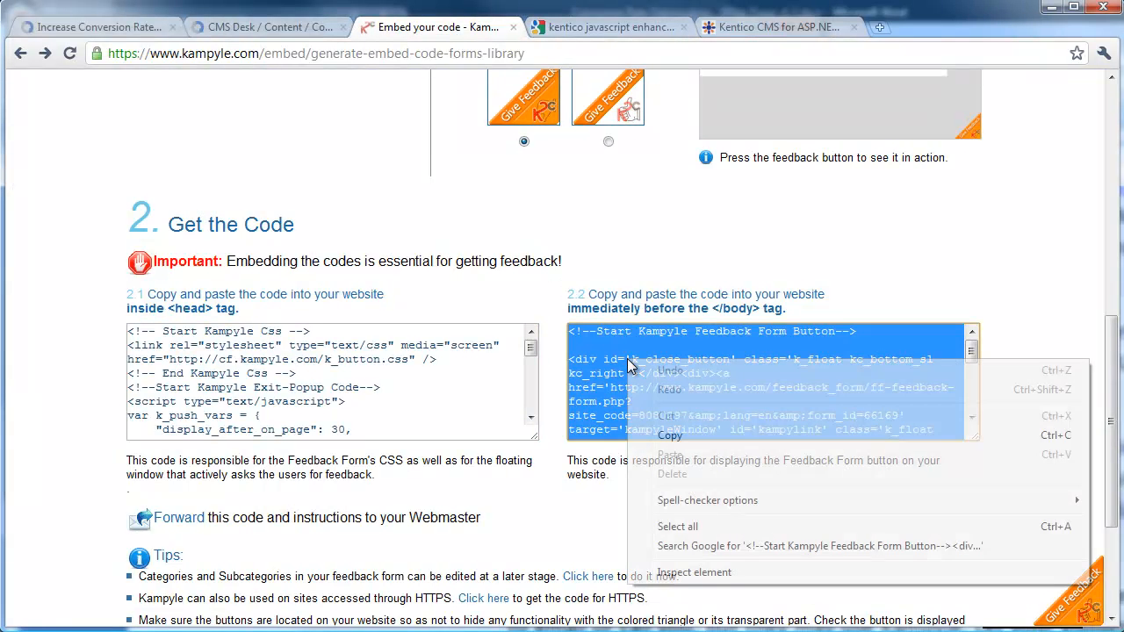
left_click(691, 434)
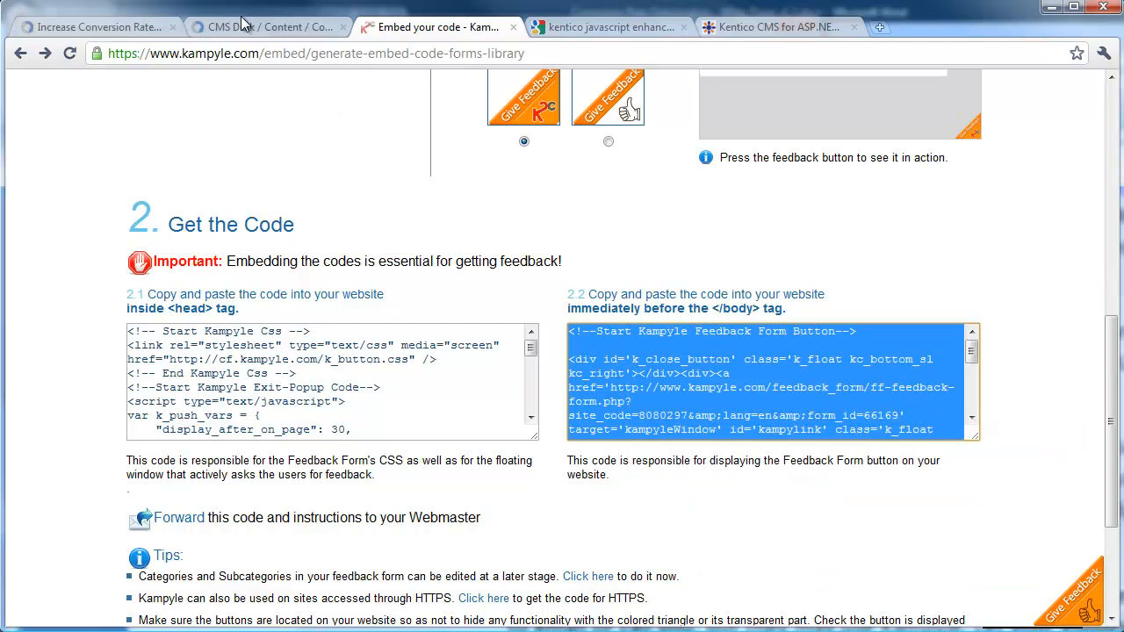
Paste the code into Apply Script to All Pages and save the Kampyle <body> End web part
key("alt+Tab")
left_click(408, 482)
right_click(410, 484)
left_click(486, 576)
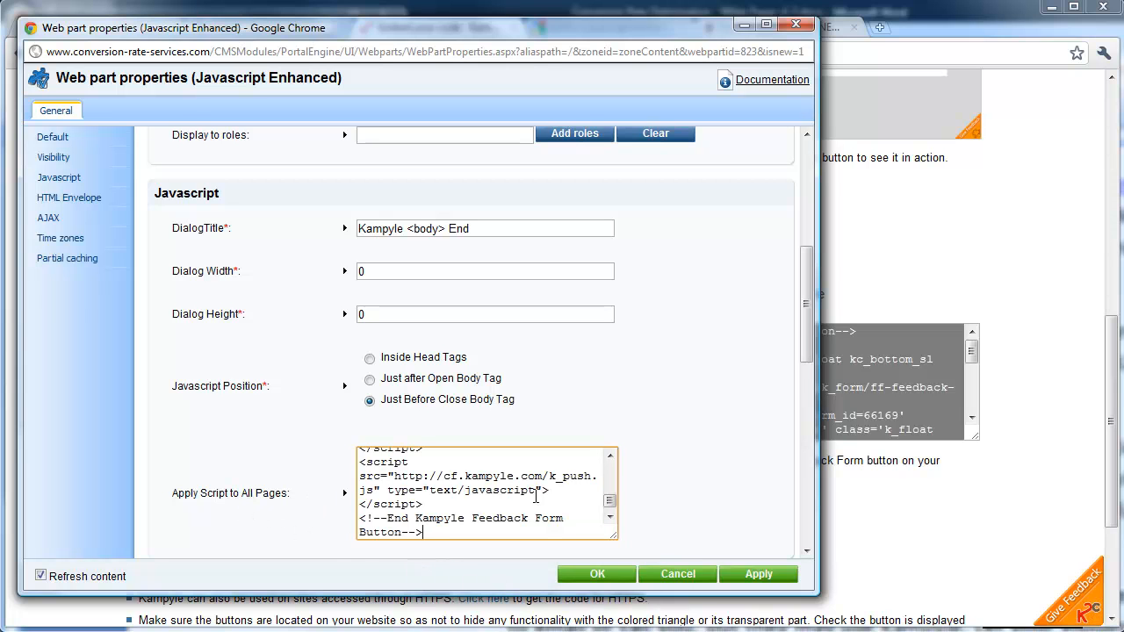
left_click(609, 575)
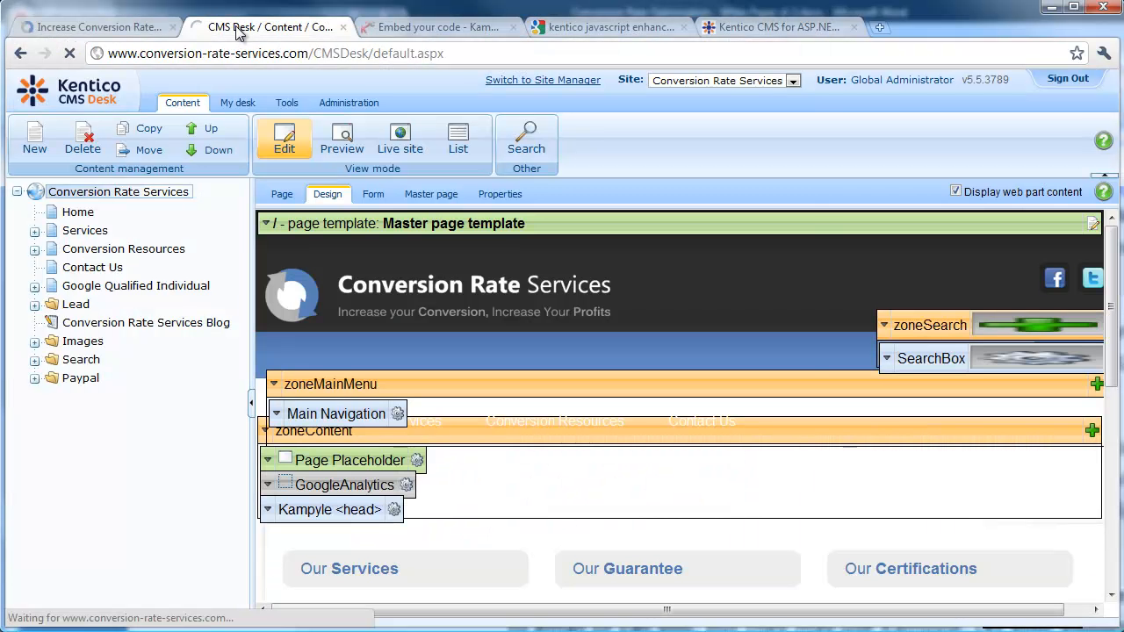
left_click(264, 26)
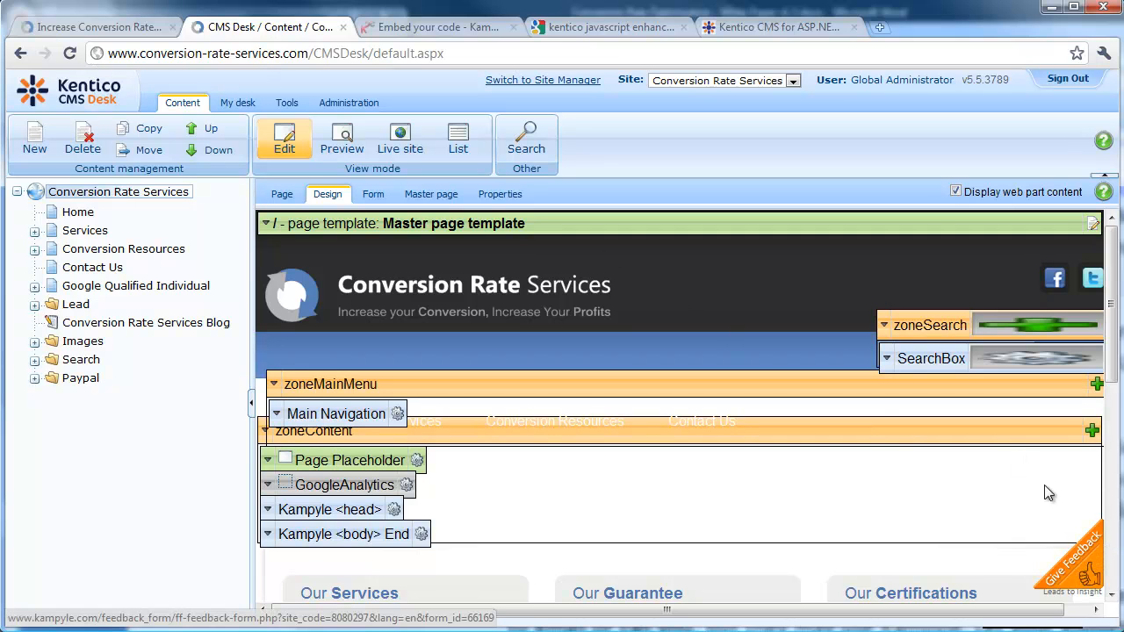
Reload the live site outside preview mode and open the new Give Feedback form
left_click(75, 28)
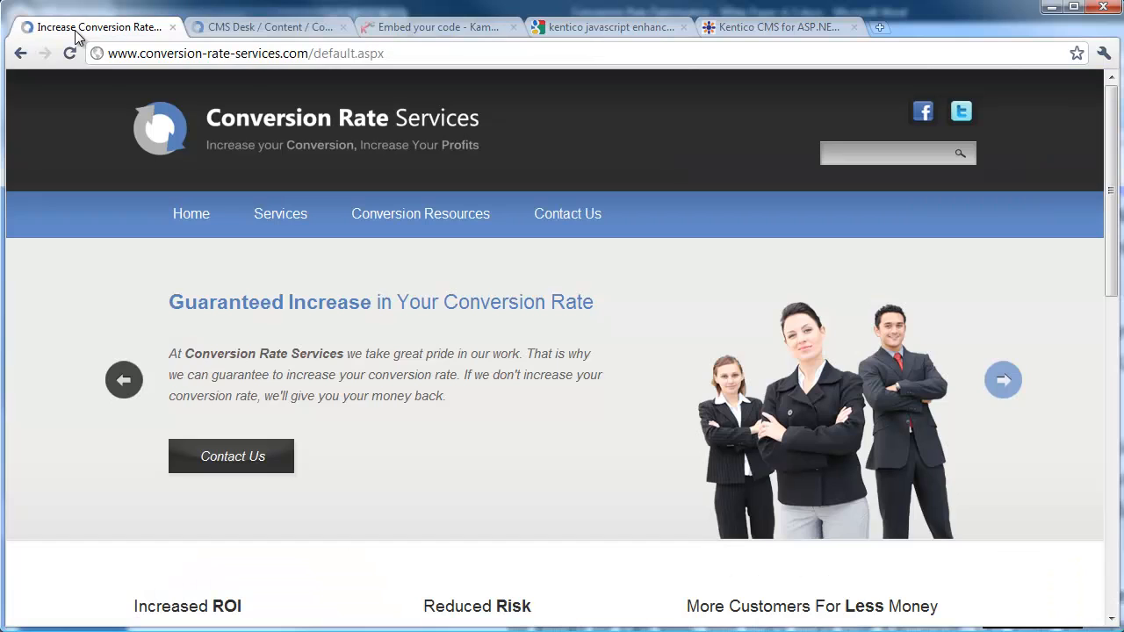
left_click(71, 54)
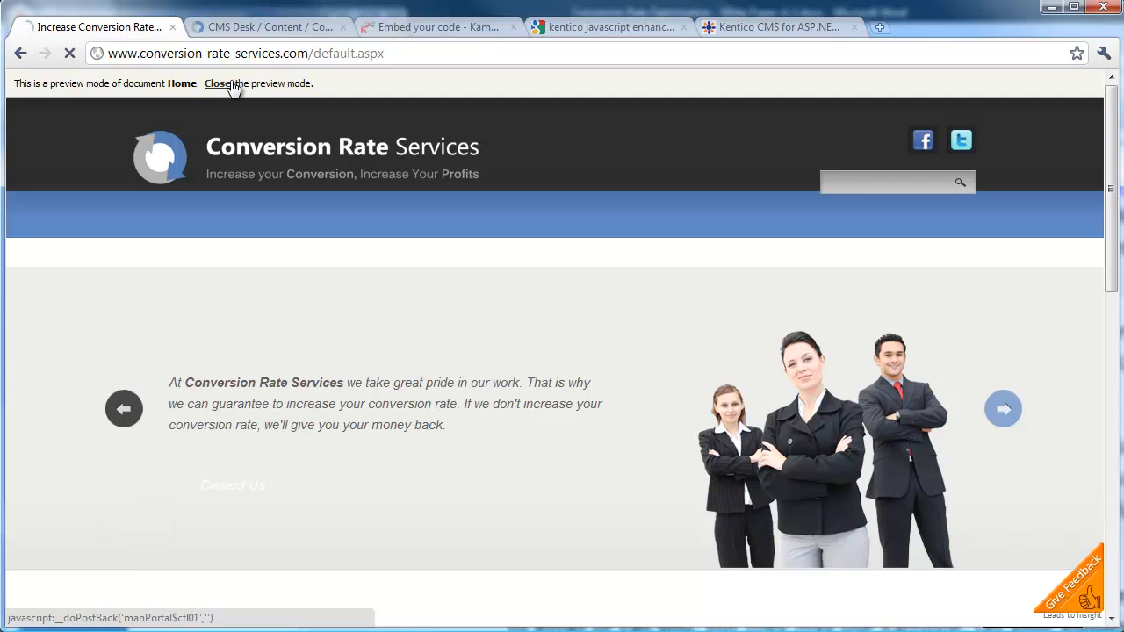
left_click(233, 84)
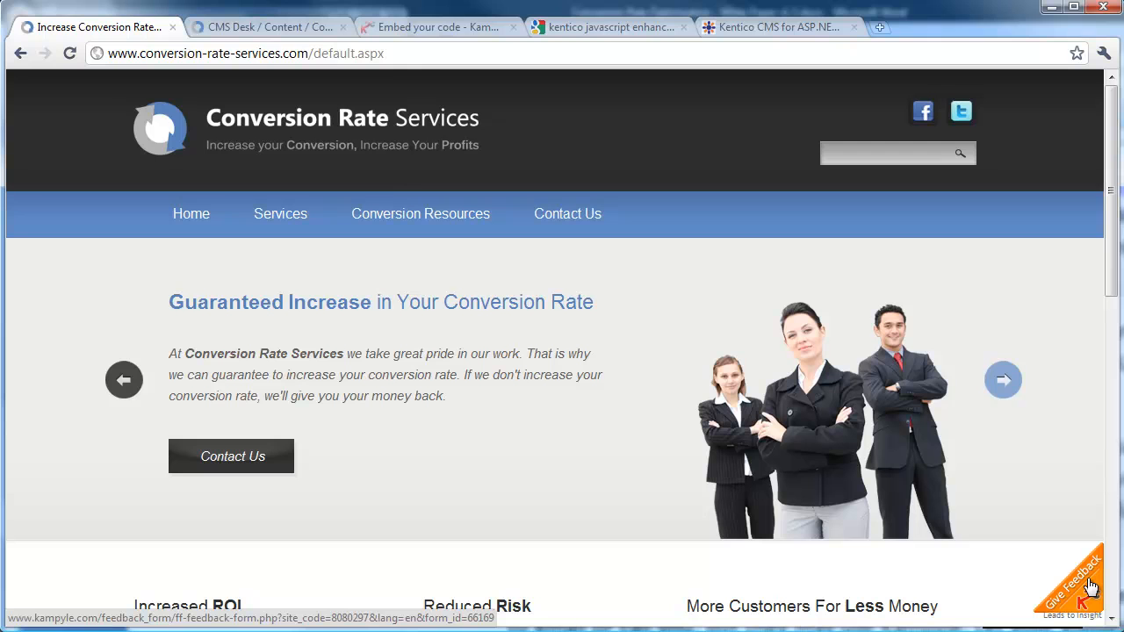
left_click(1092, 586)
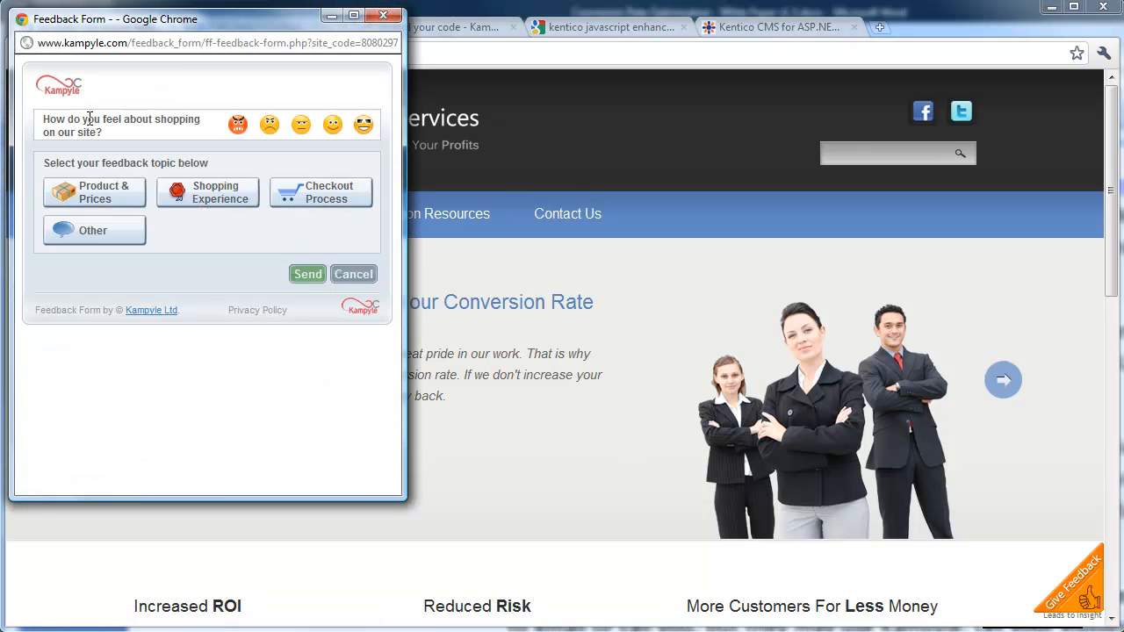
left_click(301, 125)
left_click(390, 17)
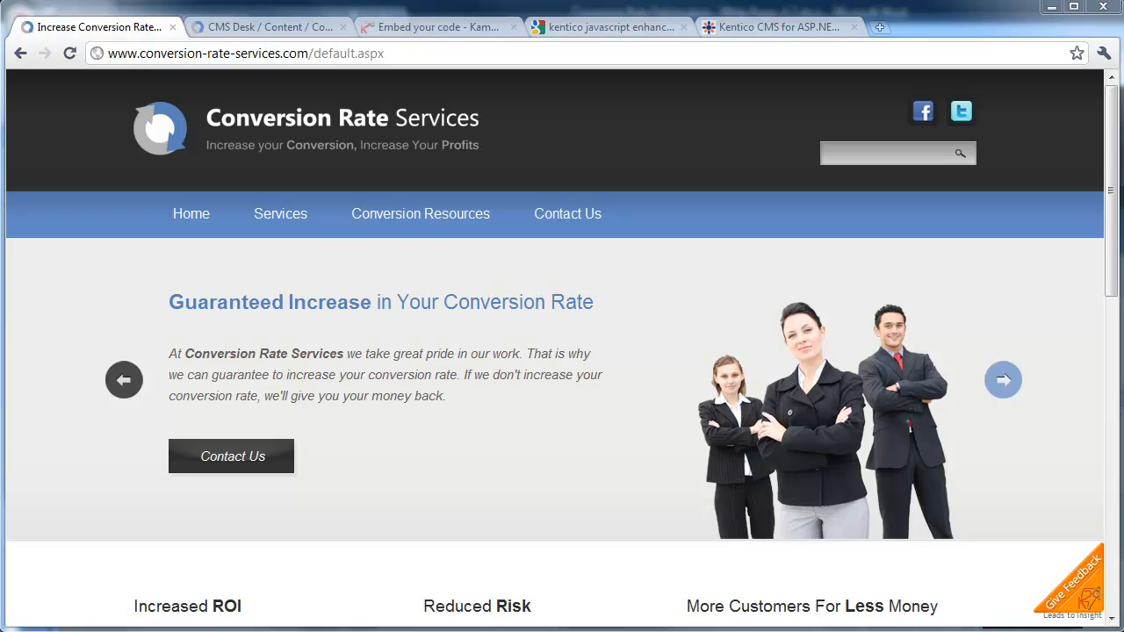
key("alt+Tab")
left_click_drag(931, 50, 631, 20)
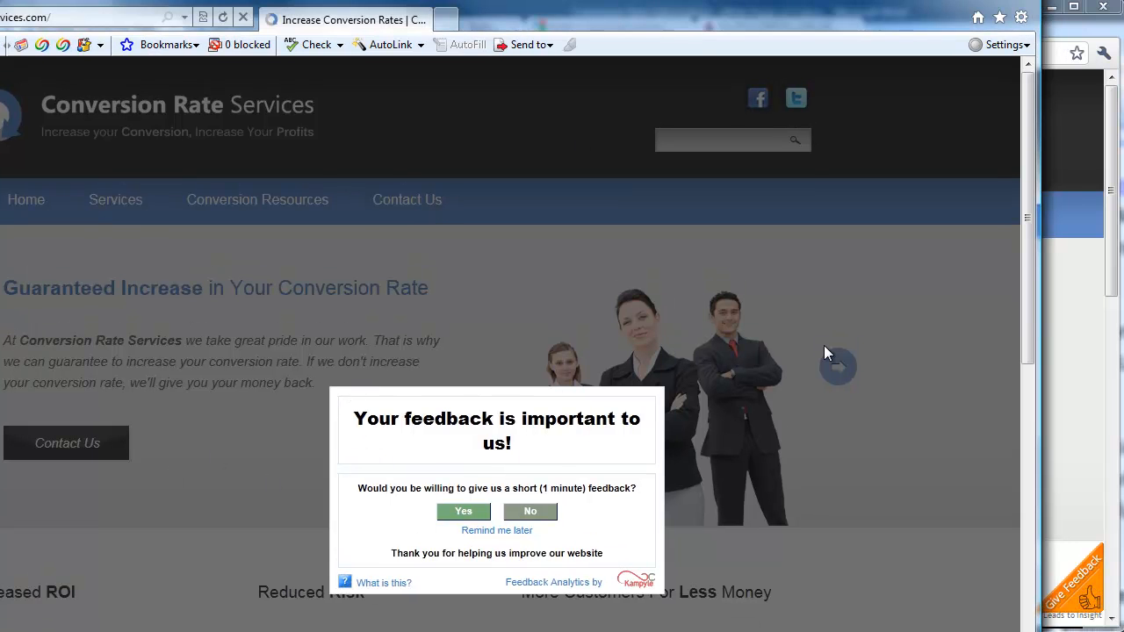
left_click(468, 514)
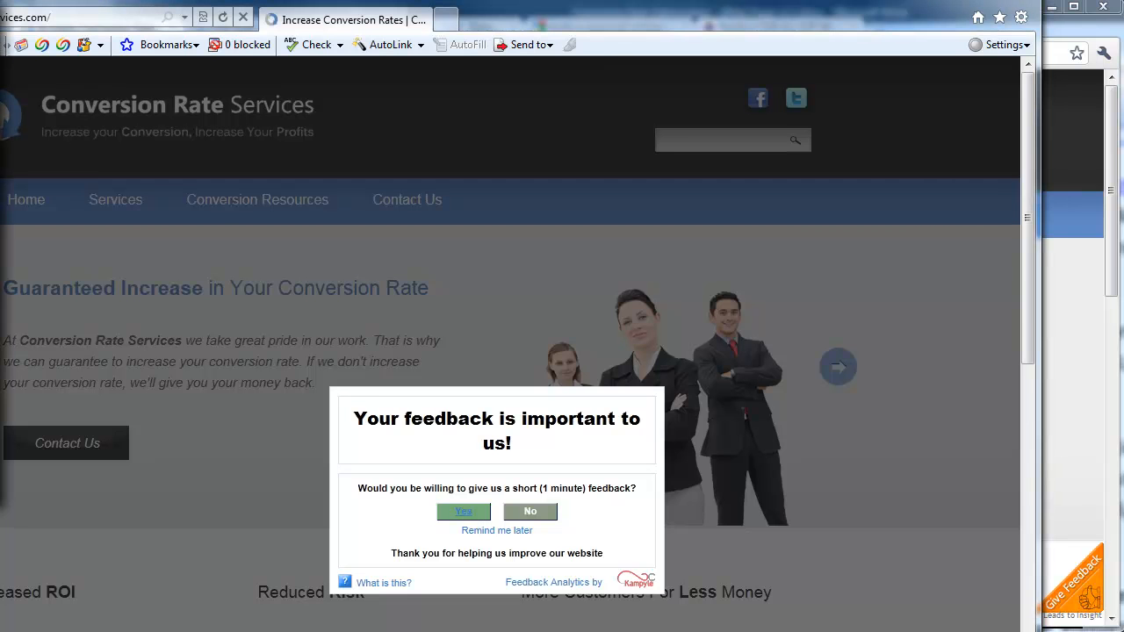